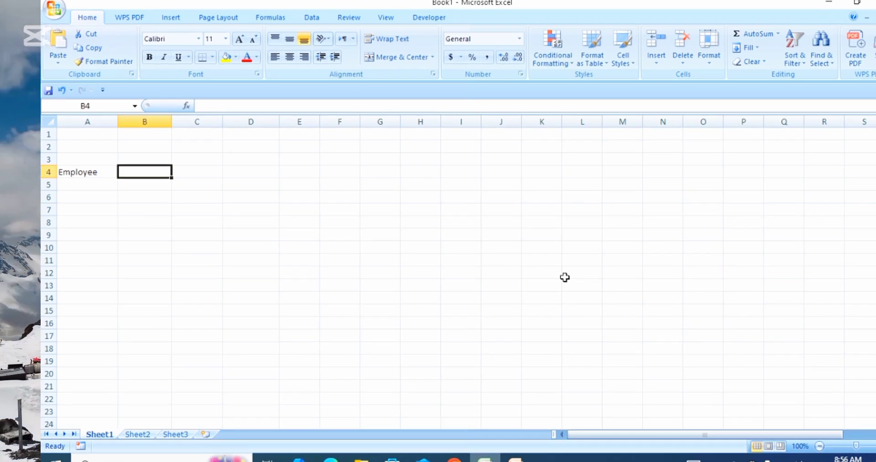
# Step: Enter the headings Grade, Basic pay and cityp in B4:D4, then return to A5
pyautogui.write('G')
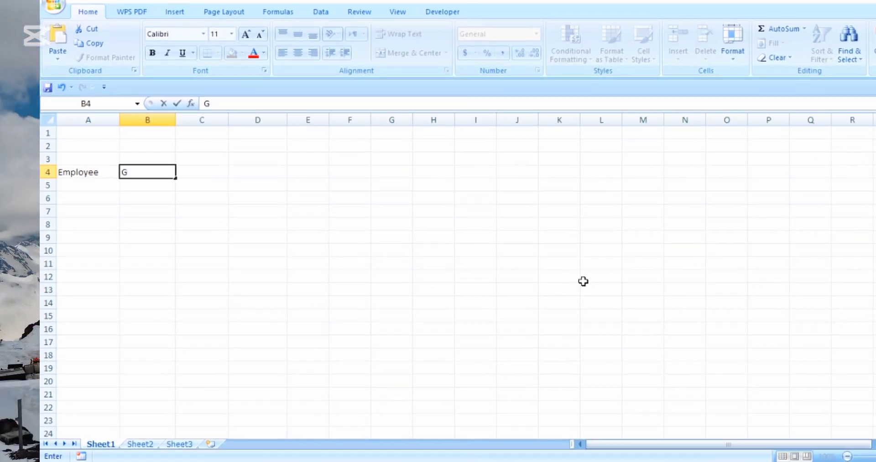
pyautogui.write('rade')
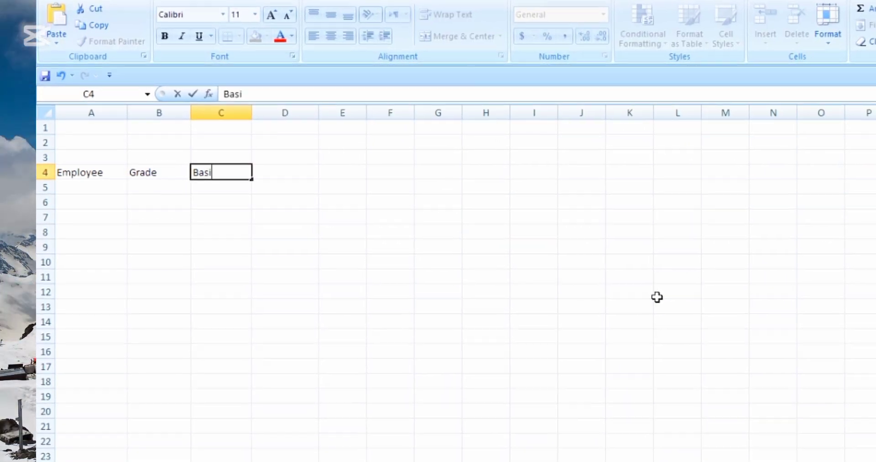
pyautogui.press('Tab')
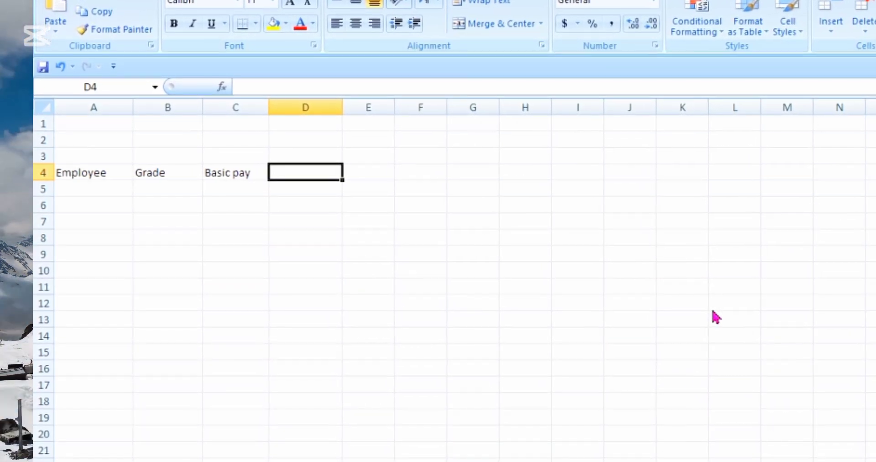
pyautogui.write('cipt')
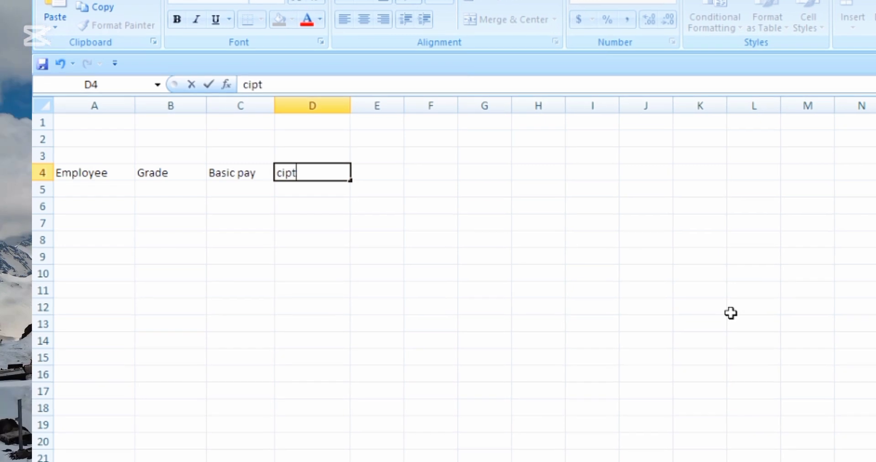
pyautogui.press('BackSpace')
pyautogui.press('BackSpace')
pyautogui.write('typ')
pyautogui.press('Return')
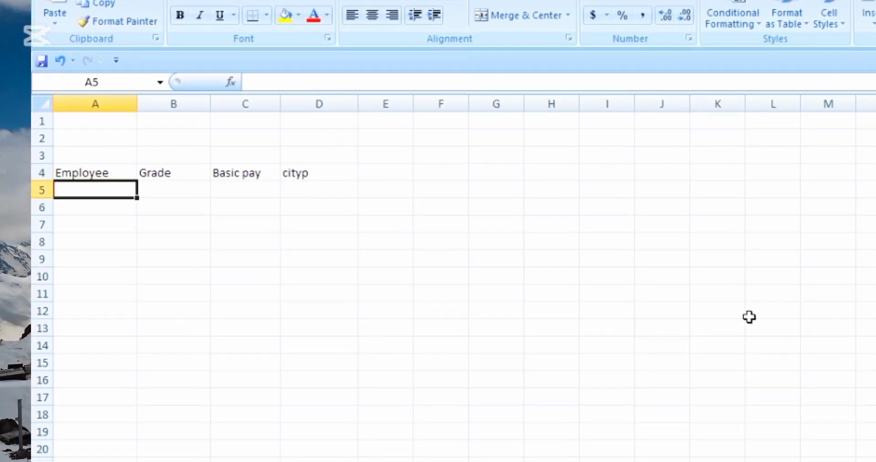
pyautogui.click(446, 313)
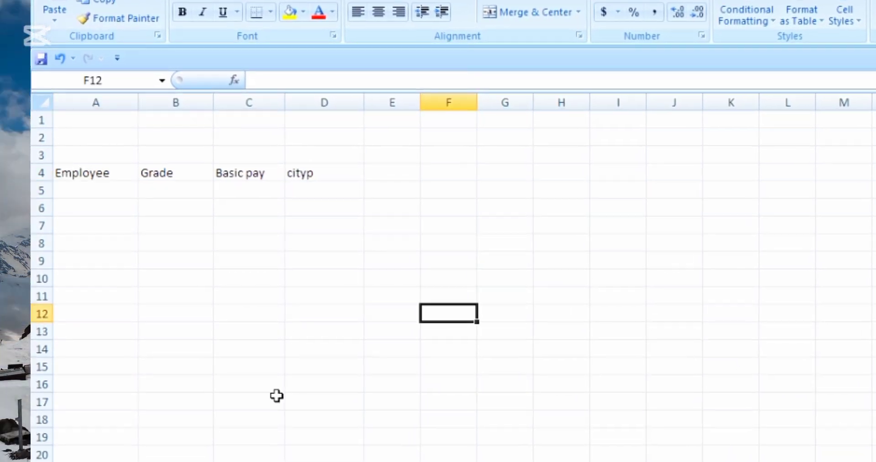
pyautogui.click(97, 191)
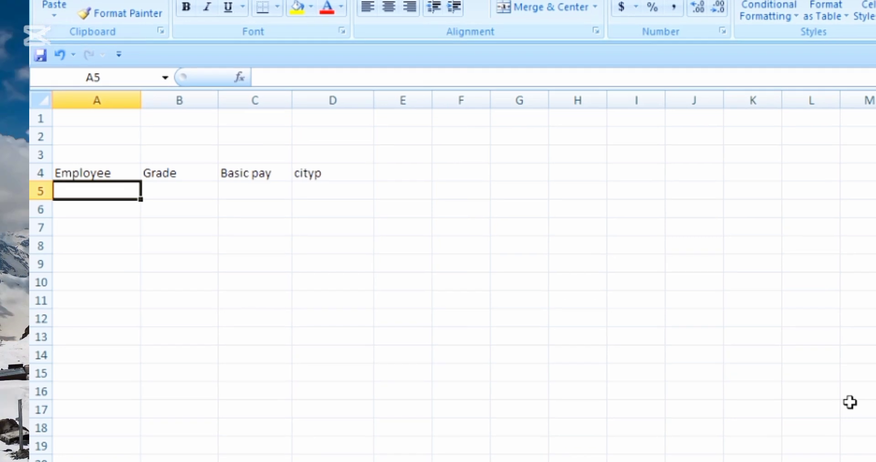
# Step: Enter the first employee's name, grade 15 and basic pay 34970 in row 5
pyautogui.write('M. Waseem')
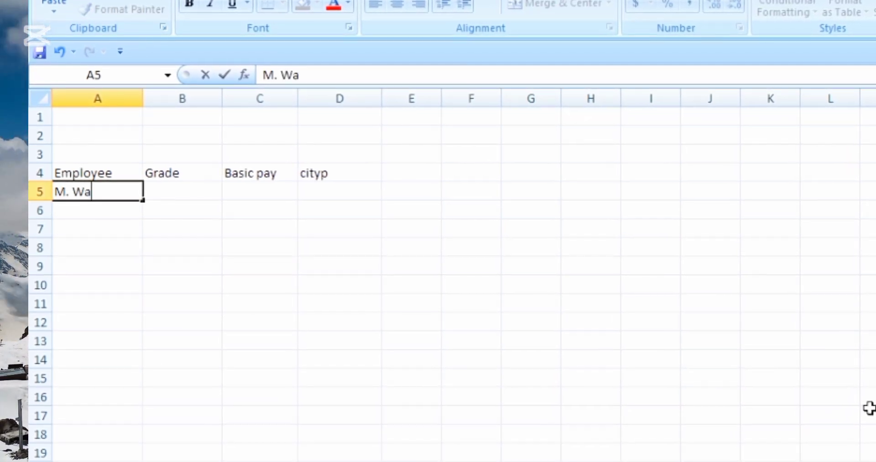
pyautogui.press('Tab')
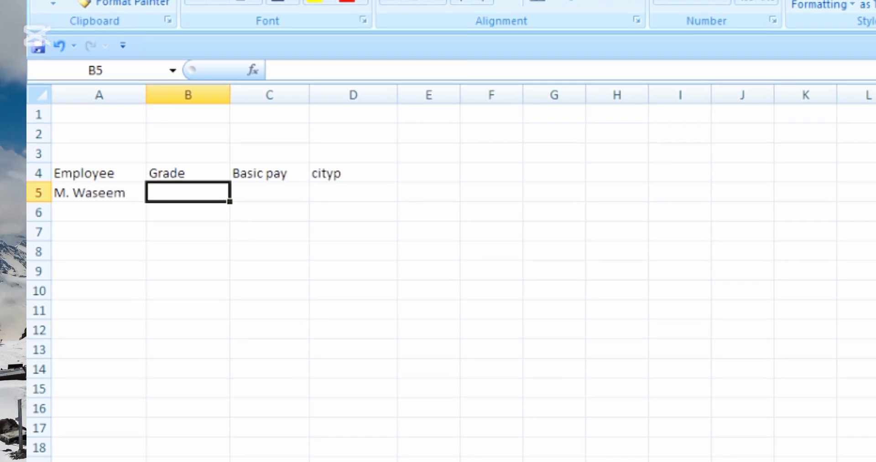
pyautogui.write('15')
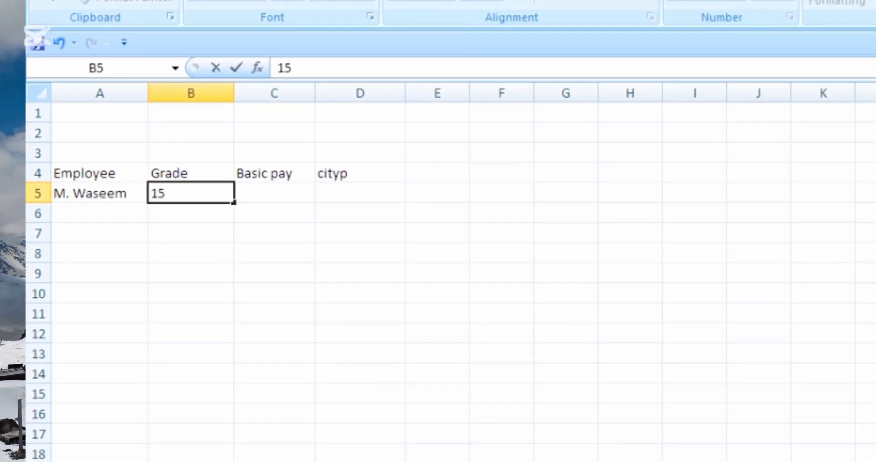
pyautogui.press('Return')
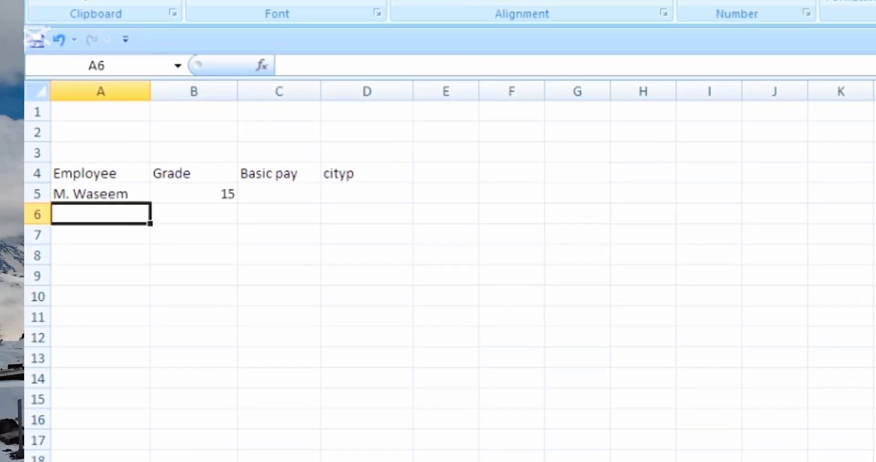
pyautogui.press('Up')
pyautogui.press('Right')
pyautogui.press('Right')
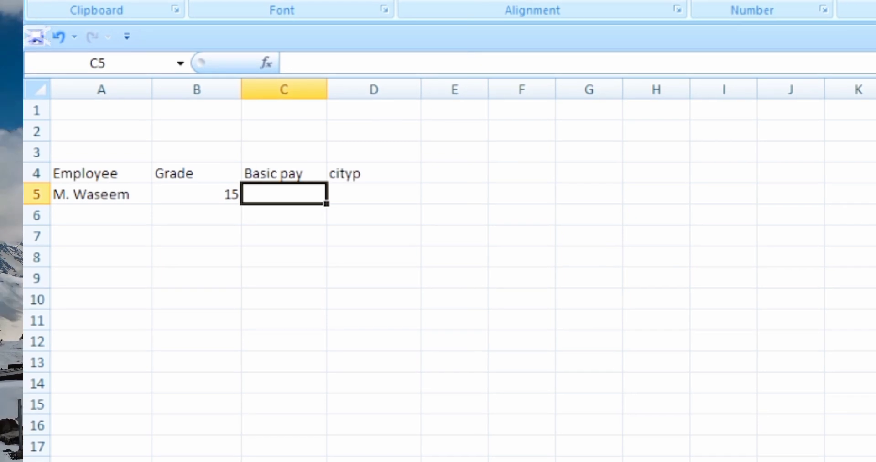
pyautogui.write('34')
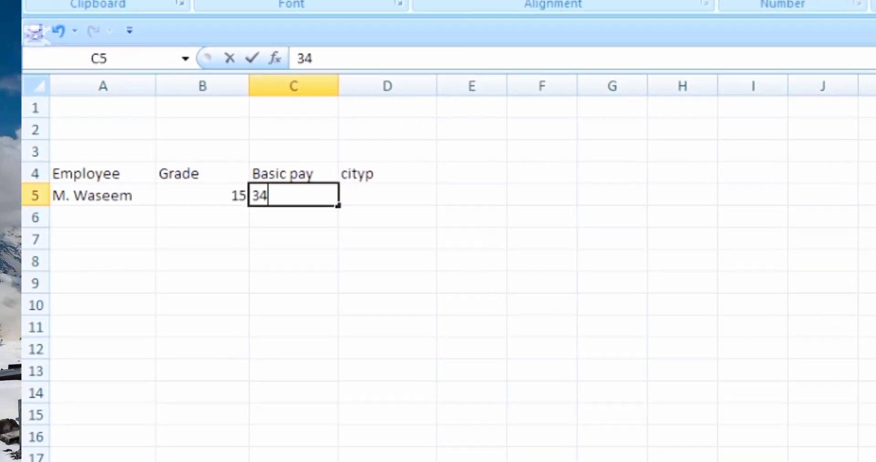
pyautogui.write('970')
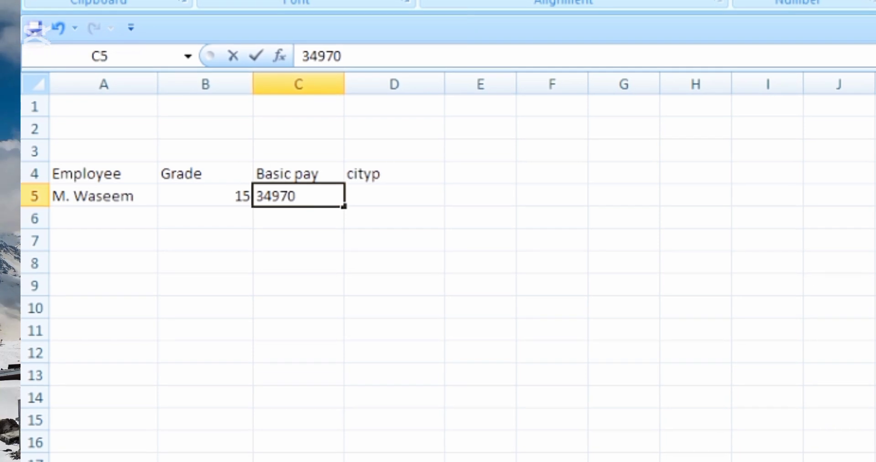
pyautogui.press('Return')
# Step: Correct the D4 heading to 'city' and type Rawalpindi as the first employee's city
pyautogui.press('Up')
pyautogui.press('Right')
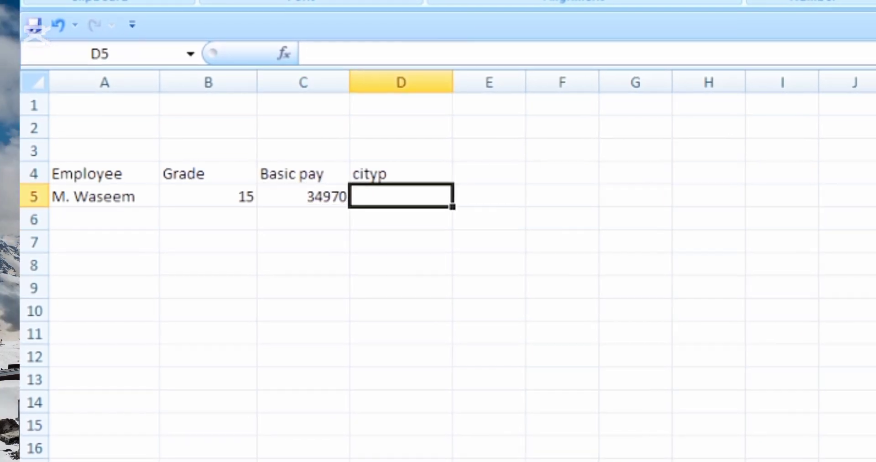
pyautogui.press('Up')
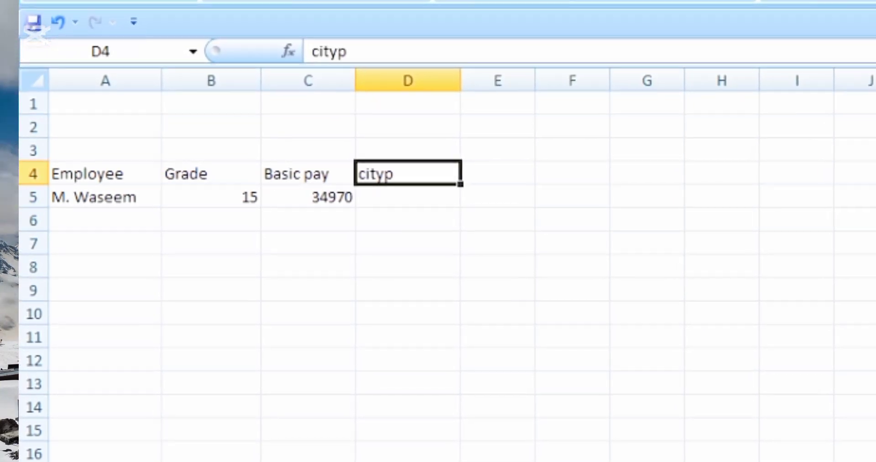
pyautogui.write('cityp')
pyautogui.press('Right')
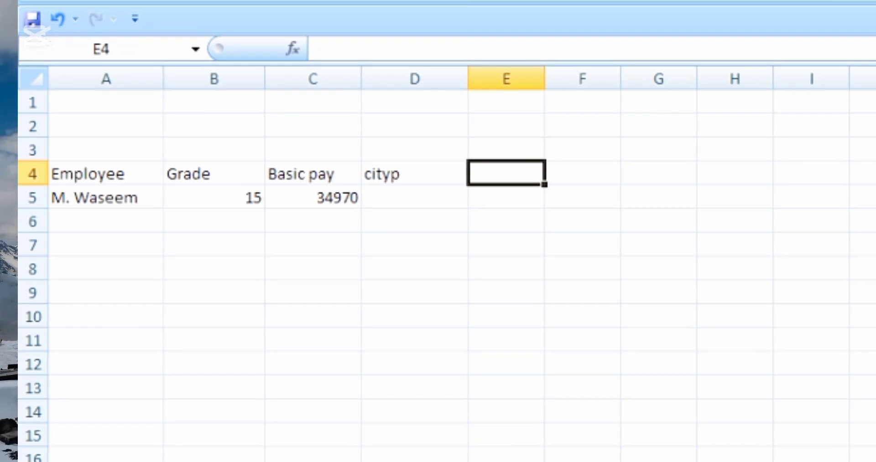
pyautogui.press('Left')
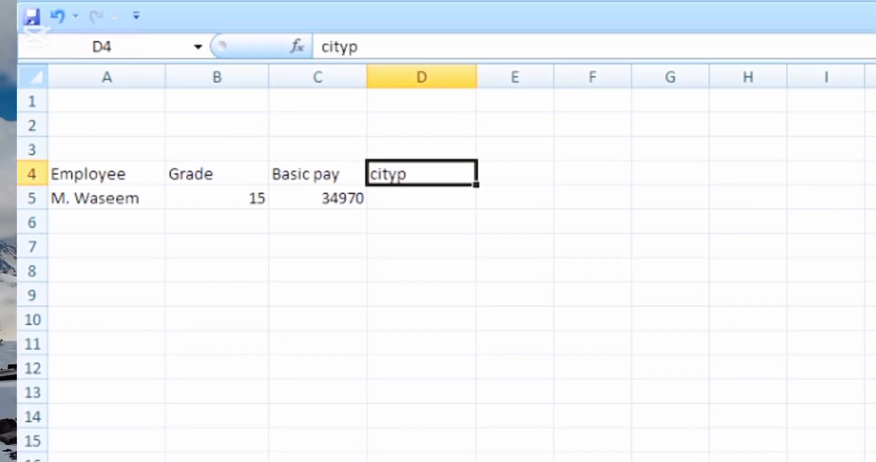
pyautogui.write('city')
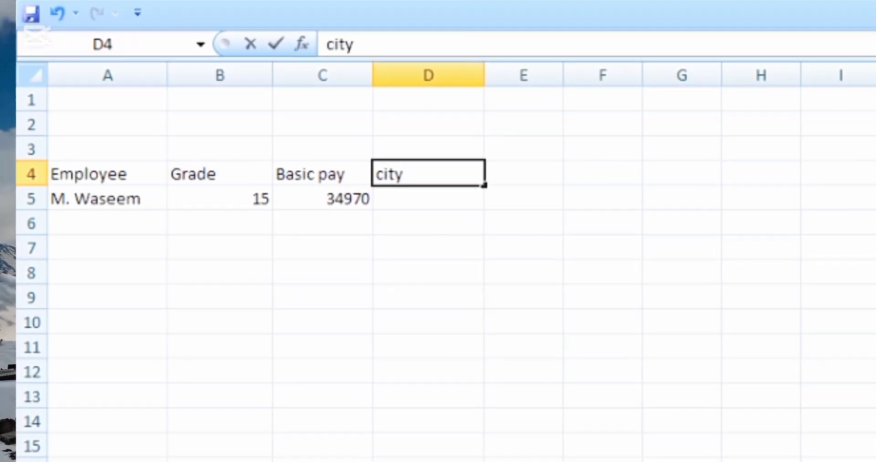
pyautogui.press('Return')
pyautogui.write('Ra')
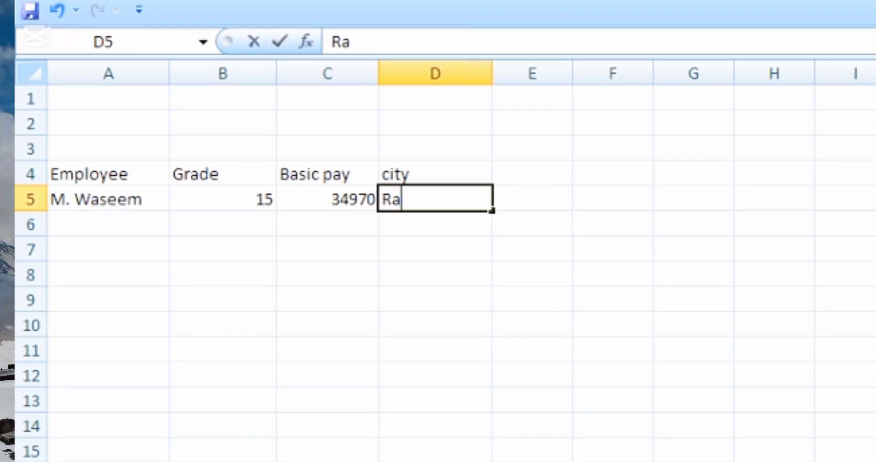
pyautogui.write('walpindi')
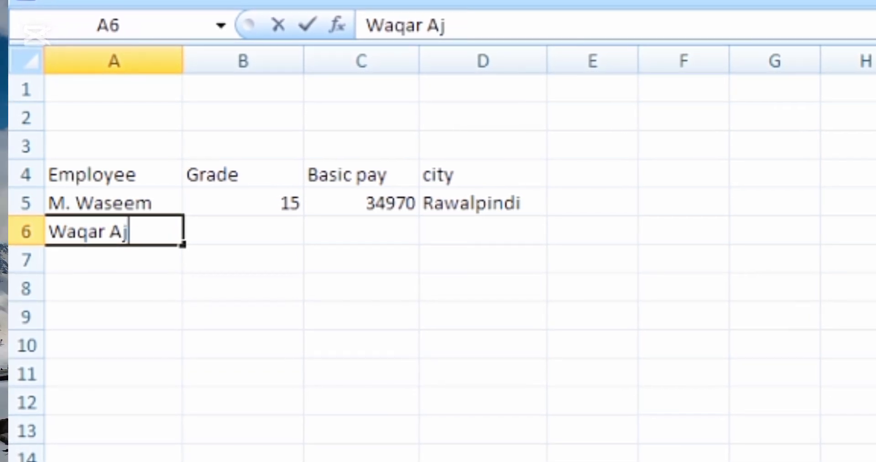
# Step: Give the second employee grade 10 and basic pay 25000
pyautogui.press('Tab')
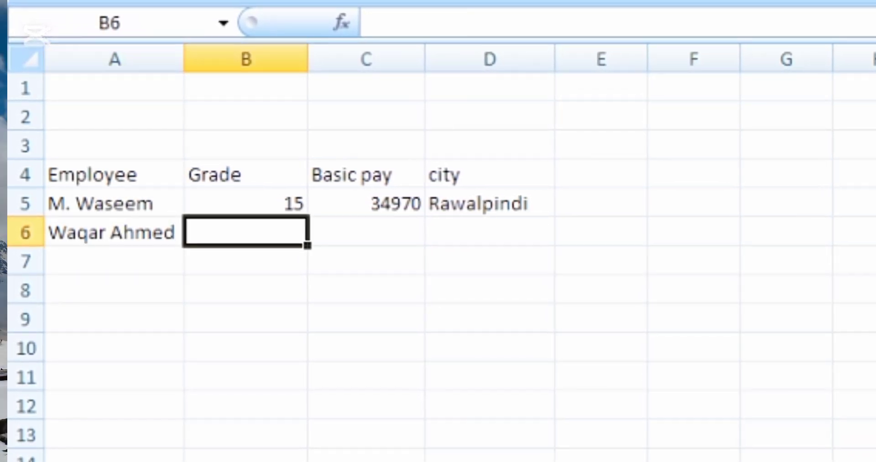
pyautogui.write('1')
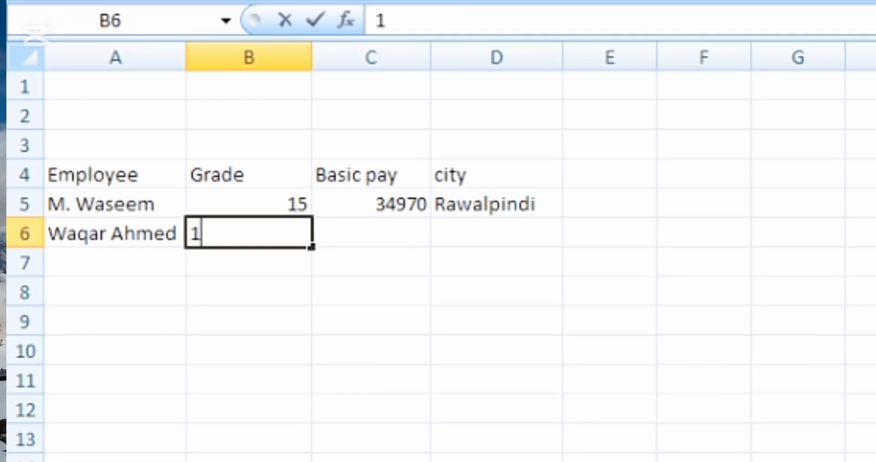
pyautogui.write('0')
pyautogui.press('Tab')
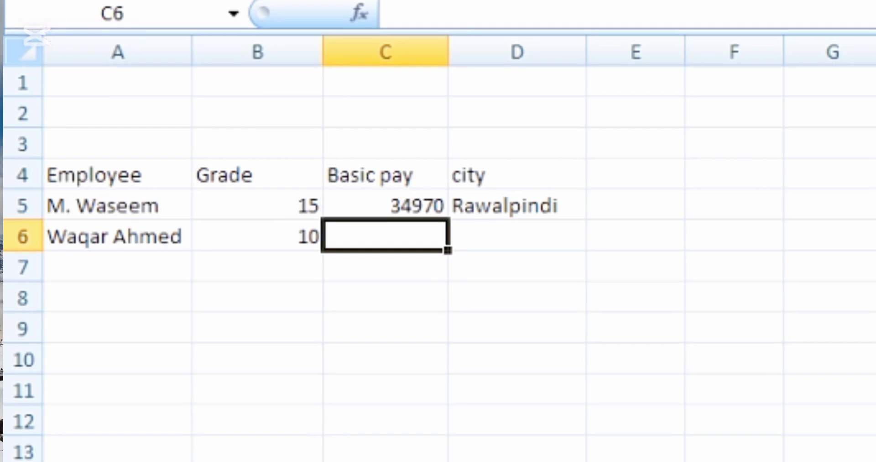
pyautogui.write('47')
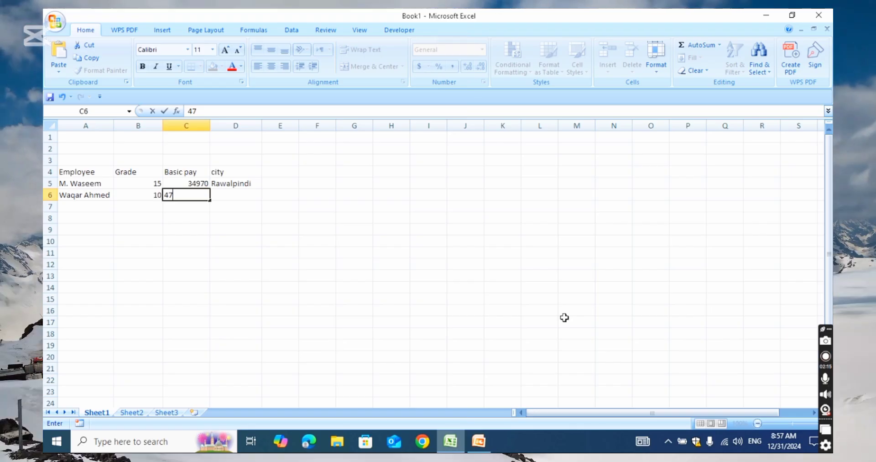
pyautogui.press('BackSpace')
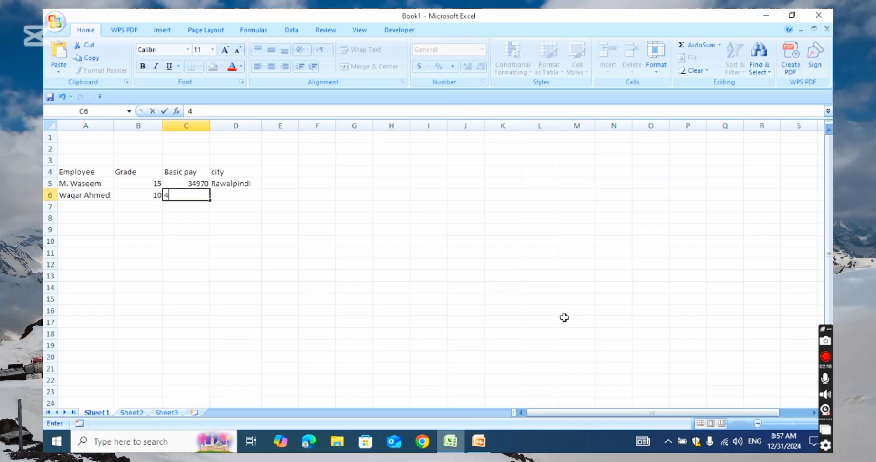
pyautogui.press('BackSpace')
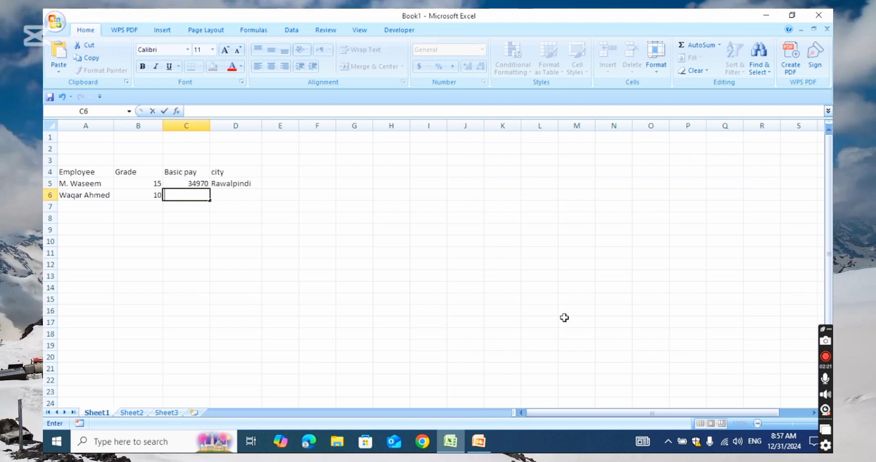
pyautogui.write('25oo')
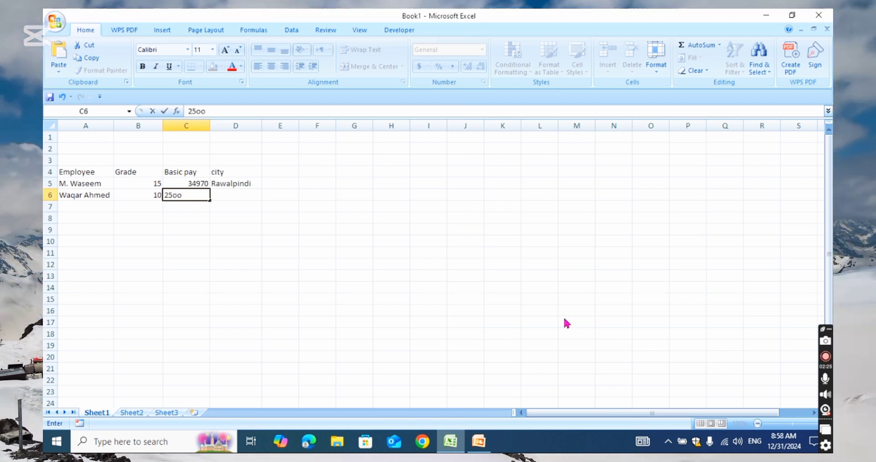
pyautogui.write('o')
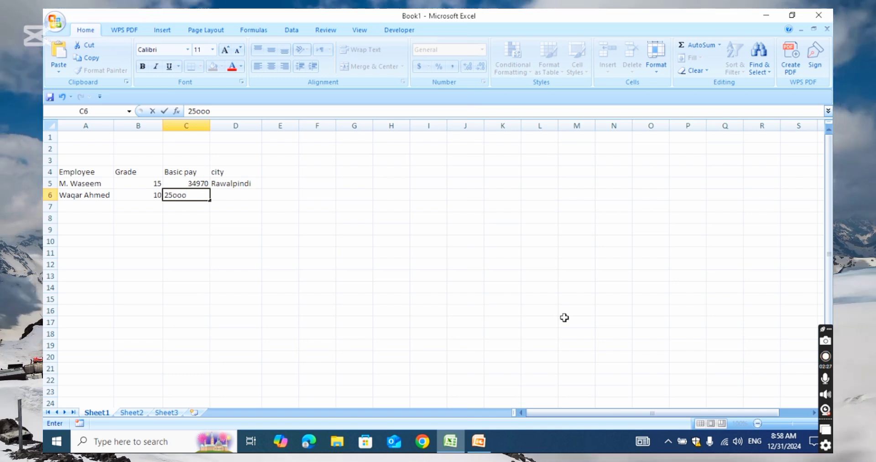
pyautogui.press('BackSpace')
pyautogui.press('BackSpace')
pyautogui.press('BackSpace')
pyautogui.write('000')
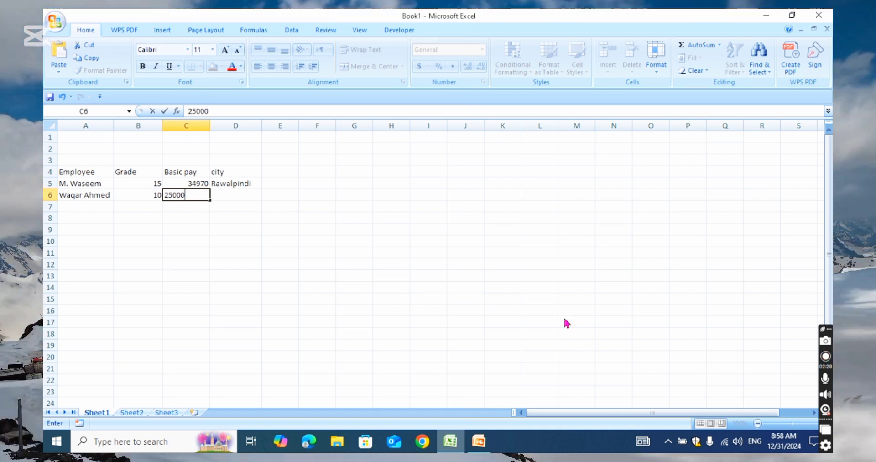
pyautogui.press('Return')
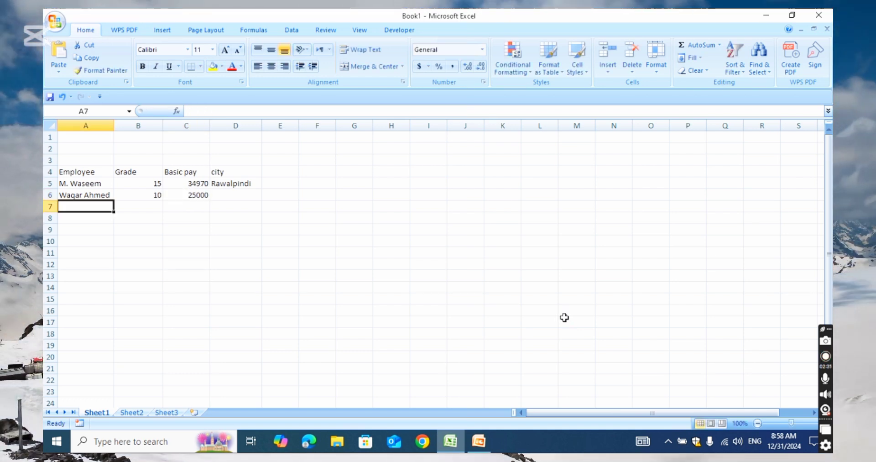
# Step: Enter Lahore as the second employee's city in D6, then move to row 7
pyautogui.press('Up')
pyautogui.press('Right')
pyautogui.press('Right')
pyautogui.press('Right')
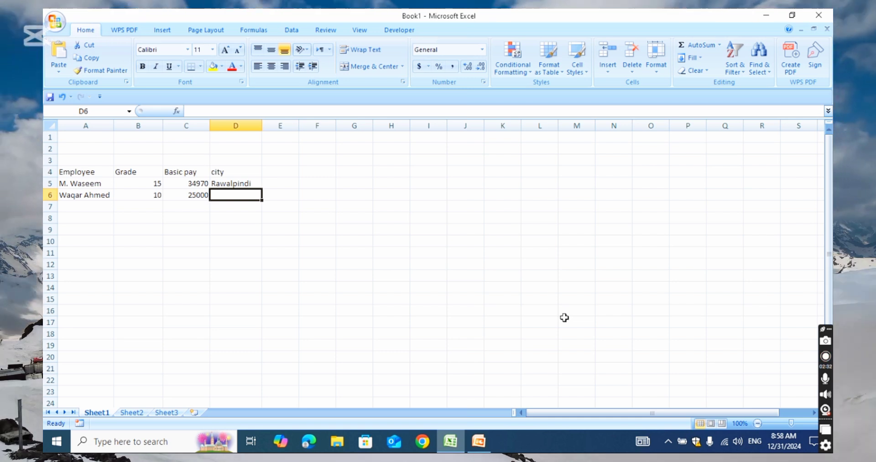
pyautogui.write('Lahore')
pyautogui.press('Return')
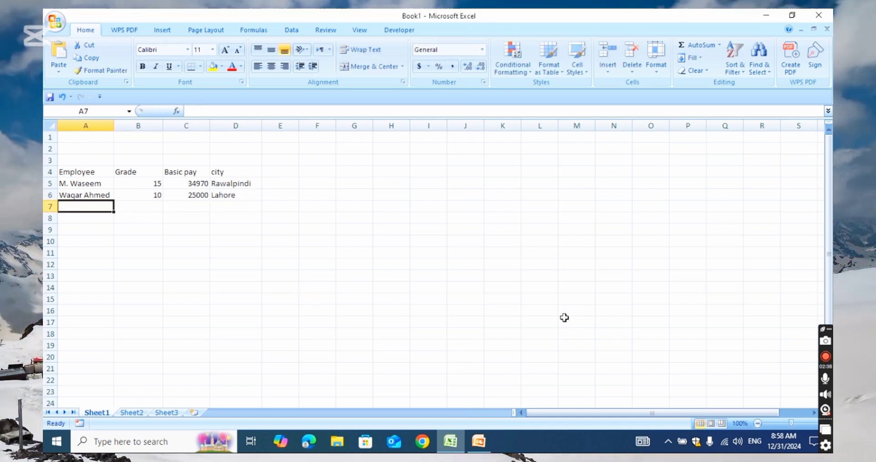
pyautogui.press('Left')
pyautogui.press('Left')
pyautogui.press('Left')
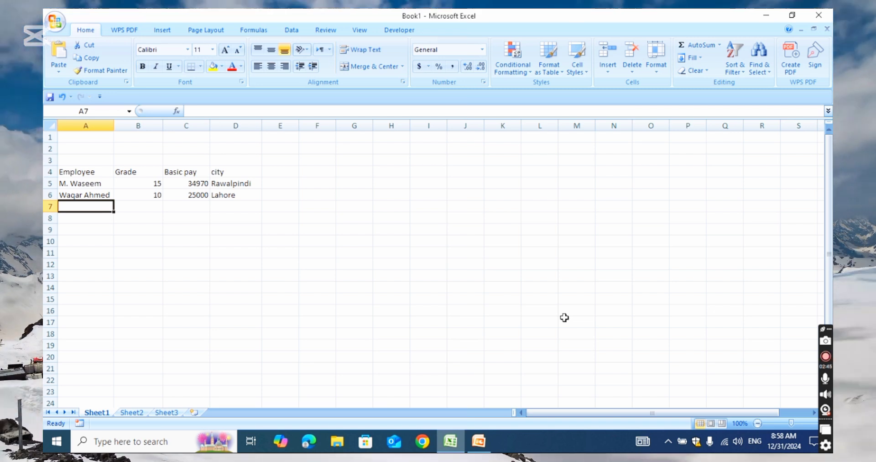
# Step: Enter the third employee's name with grade 16, basic pay 42000 and city Karachi in row 7
pyautogui.write('Per')
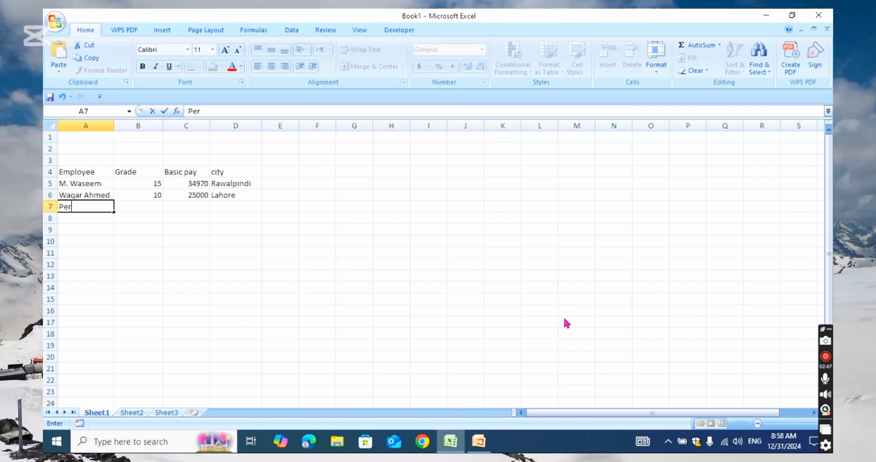
pyautogui.write('vez Am')
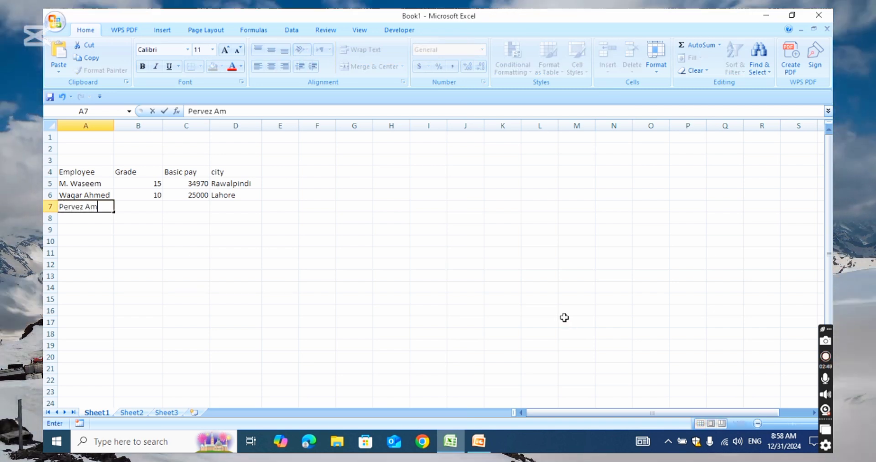
pyautogui.write('khtar')
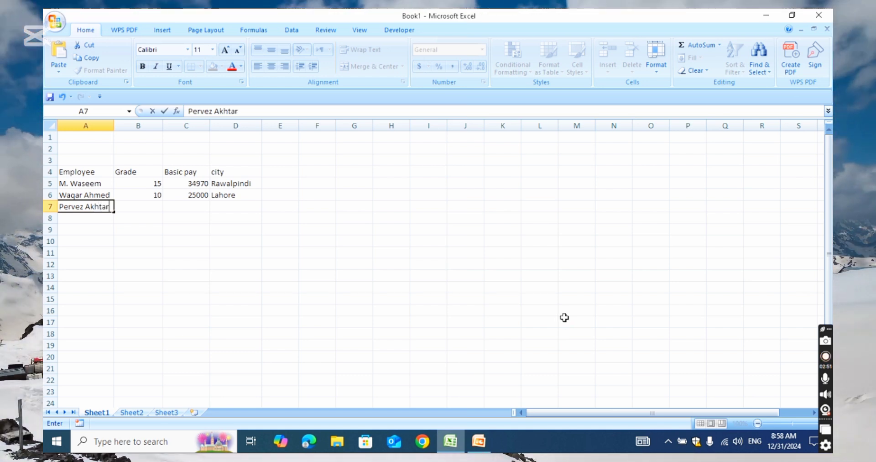
pyautogui.press('Tab')
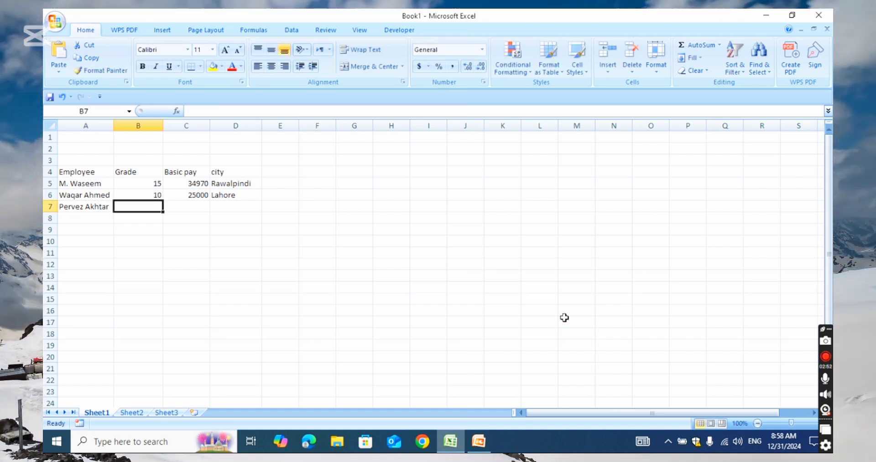
pyautogui.write('16')
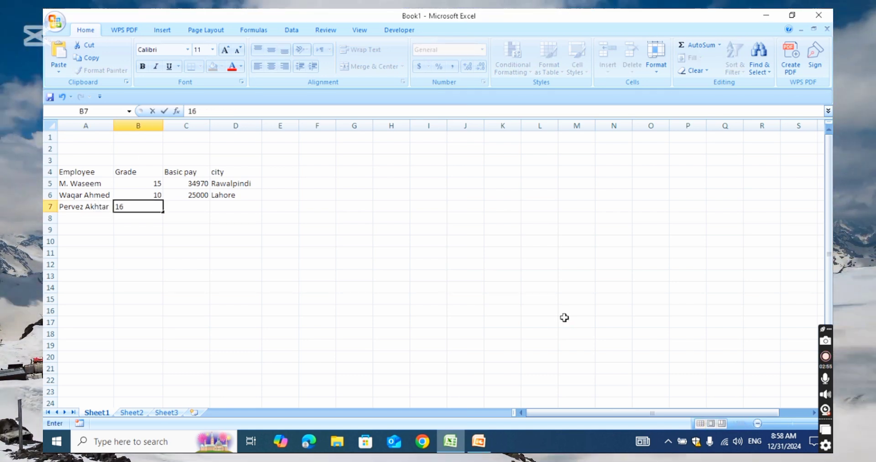
pyautogui.press('Tab')
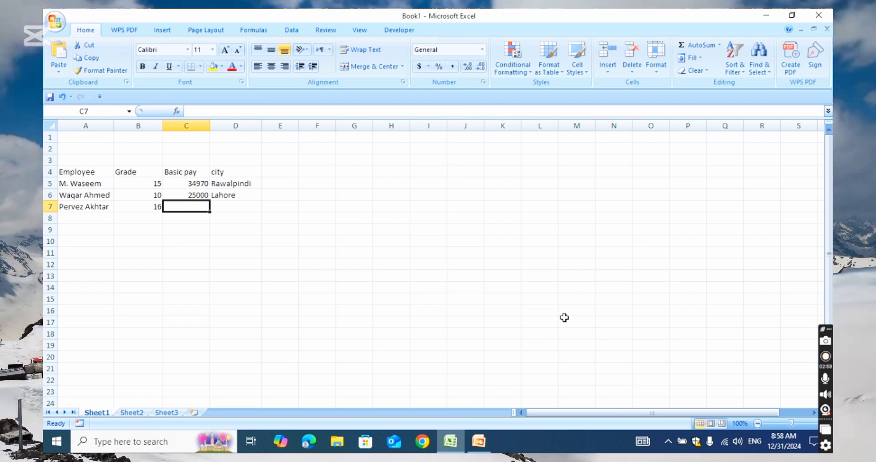
pyautogui.write('42')
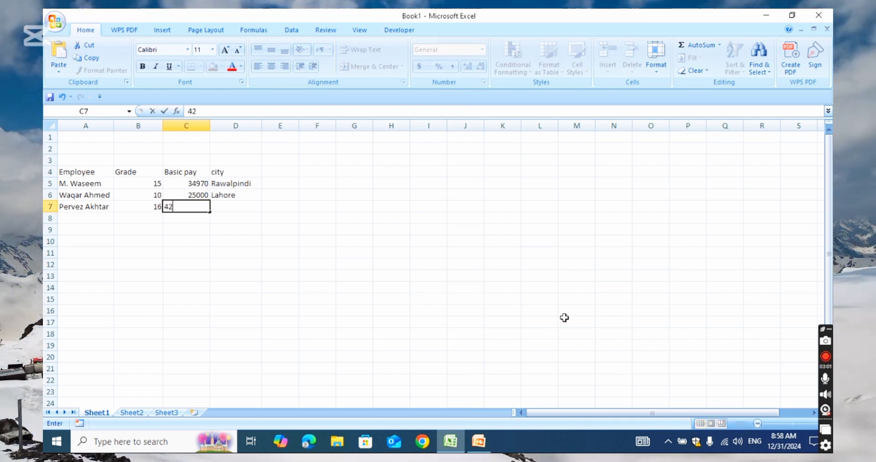
pyautogui.write('000')
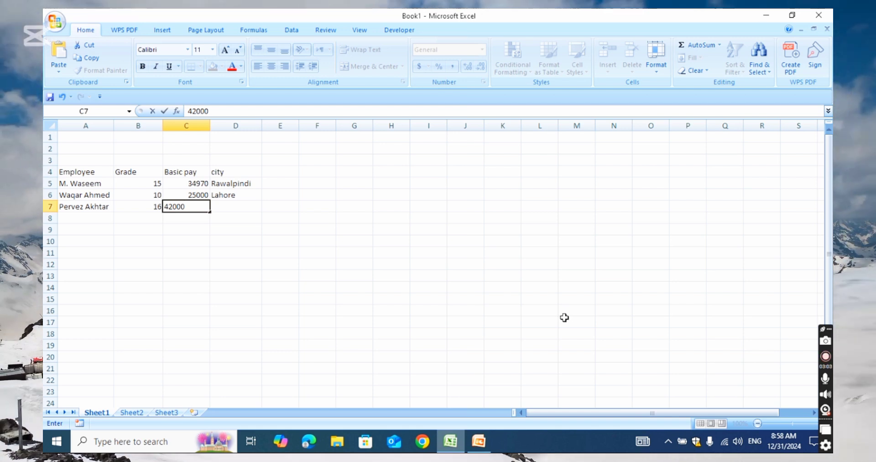
pyautogui.press('Tab')
pyautogui.write('K')
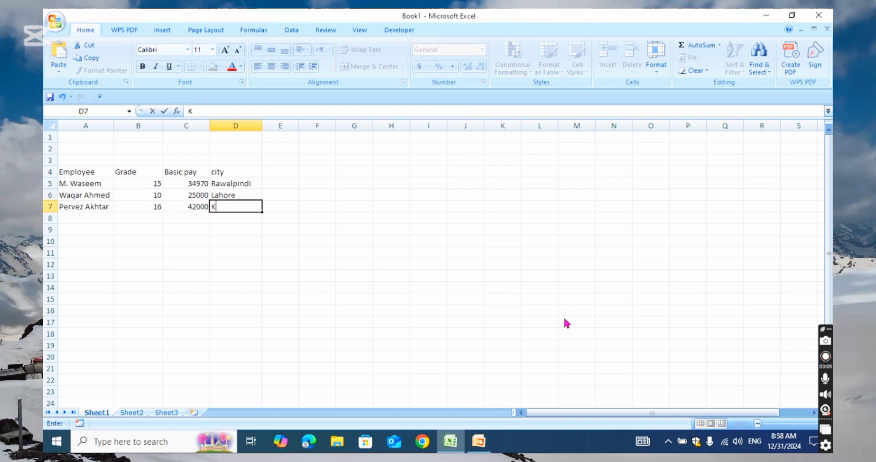
pyautogui.write('arachi')
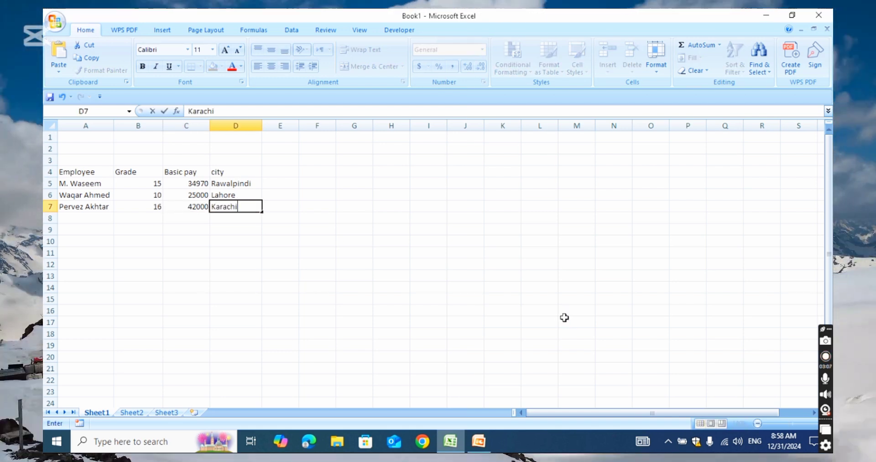
pyautogui.press('Return')
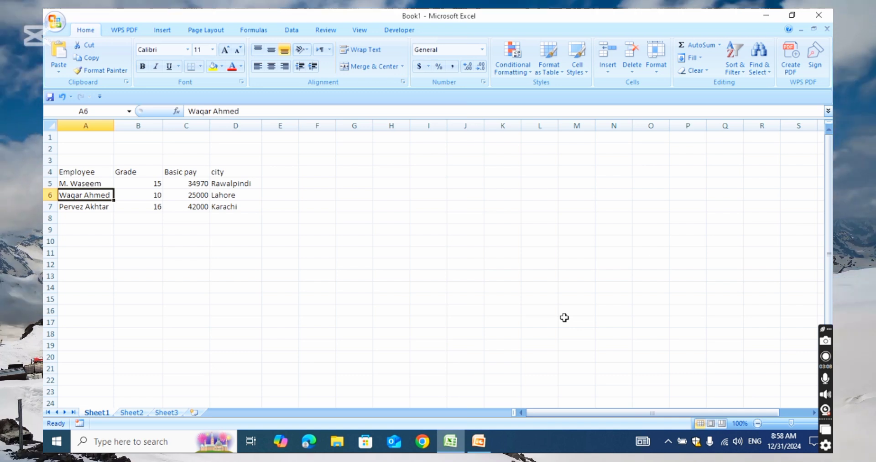
# Step: Start a new S/No. header in E4
pyautogui.press('Right')
pyautogui.press('Right')
pyautogui.press('Right')
pyautogui.press('Up')
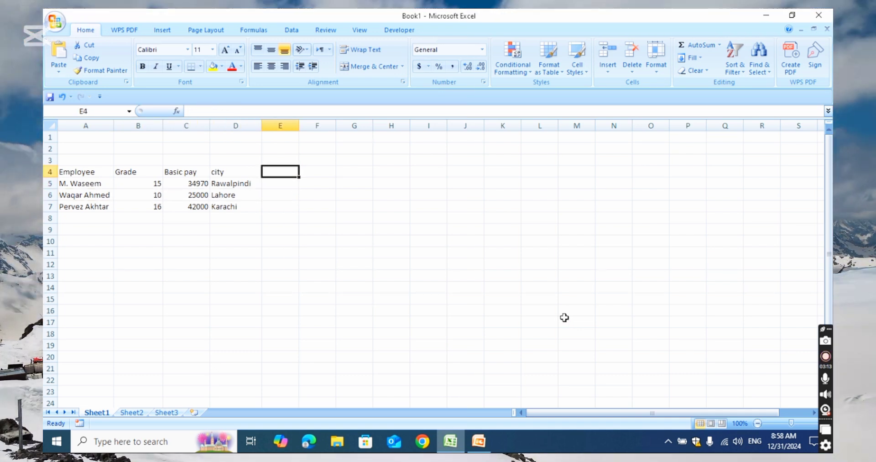
pyautogui.write('S/No')
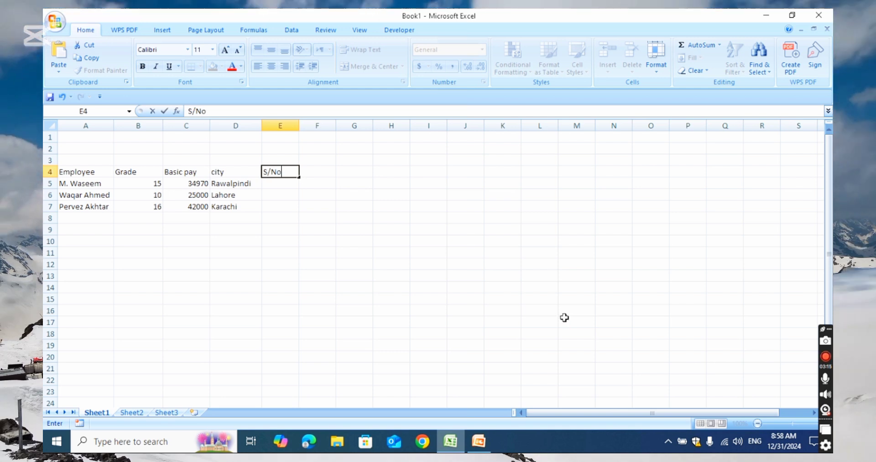
pyautogui.write('.')
# Step: Confirm the S/No. header and add the P.No. header in F4
pyautogui.press('Tab')
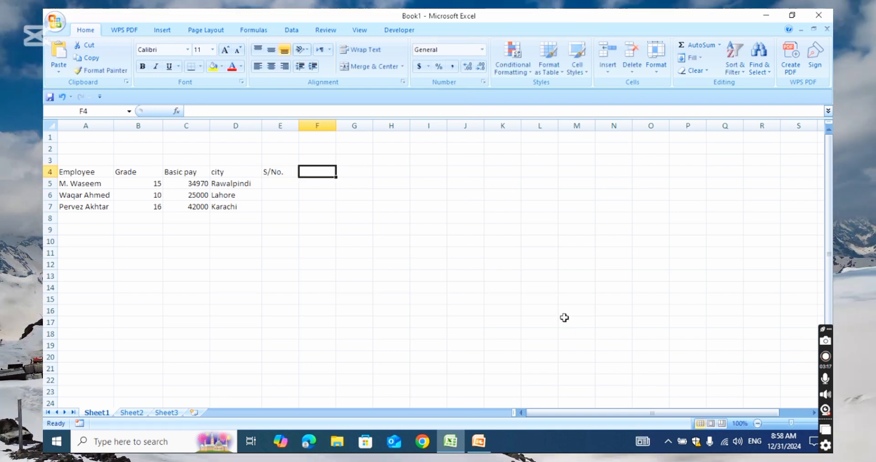
pyautogui.write('P.')
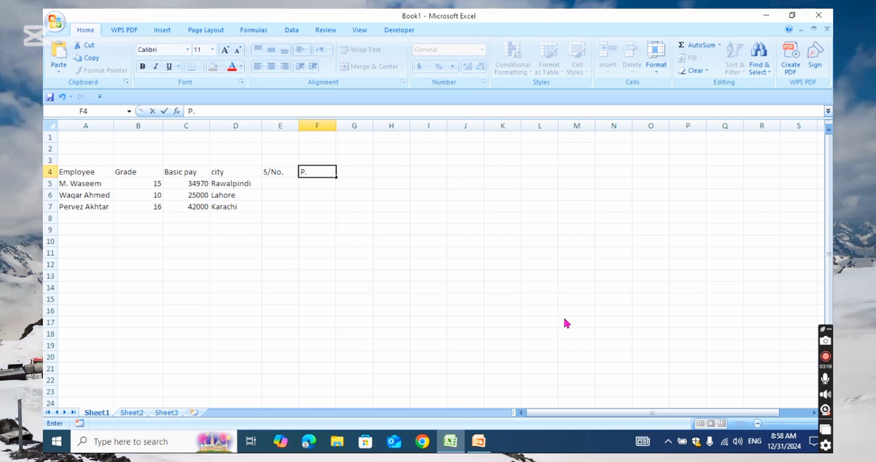
pyautogui.write('N.')
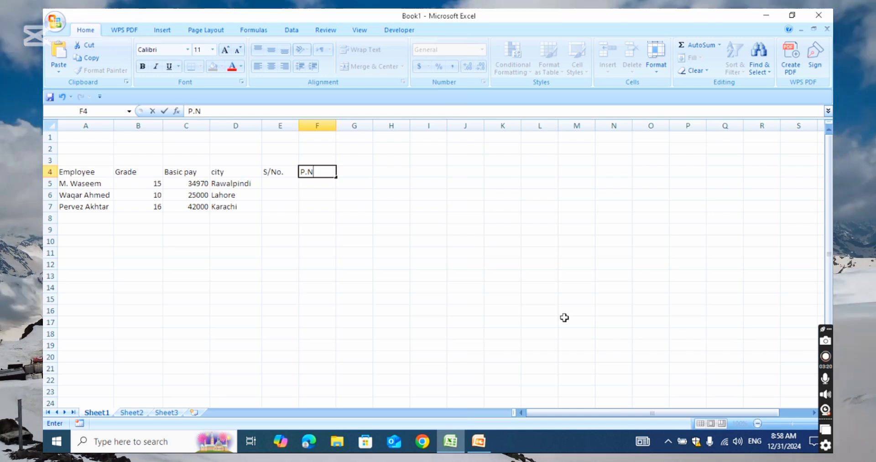
pyautogui.press('BackSpace')
pyautogui.write('o.')
pyautogui.press('Return')
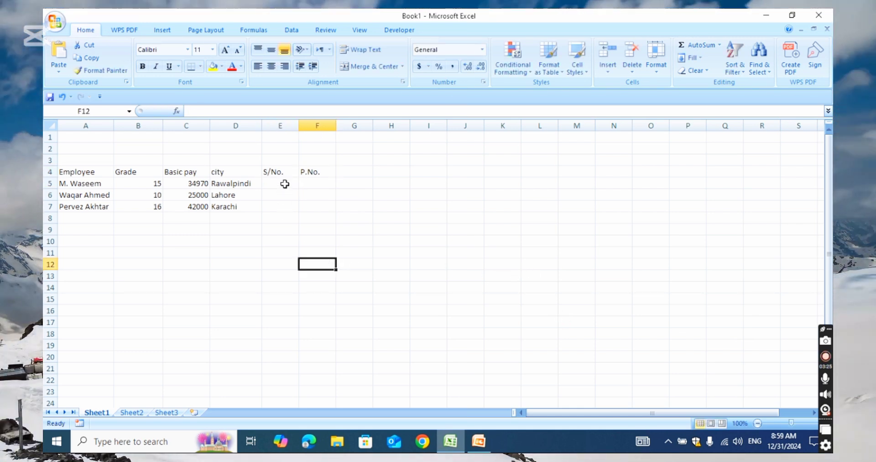
# Step: Number the employees 1, 2 and 3 in E5:E7, then select F5:F6
pyautogui.write('1')
pyautogui.press('Return')
pyautogui.write('2')
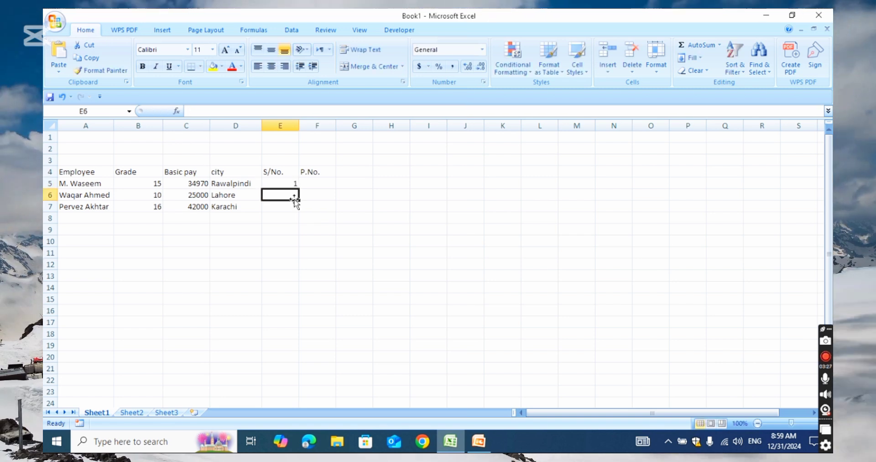
pyautogui.click(293, 223)
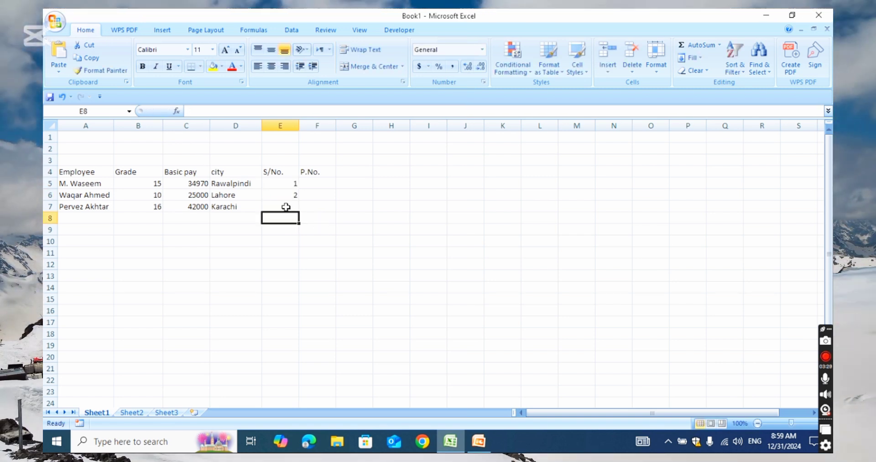
pyautogui.write('3')
pyautogui.click(422, 237)
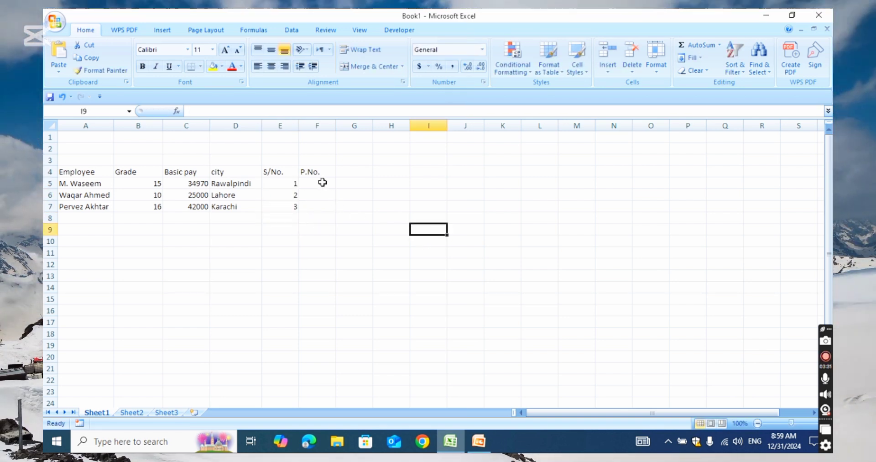
pyautogui.moveTo(322, 182); pyautogui.dragTo(320, 195)
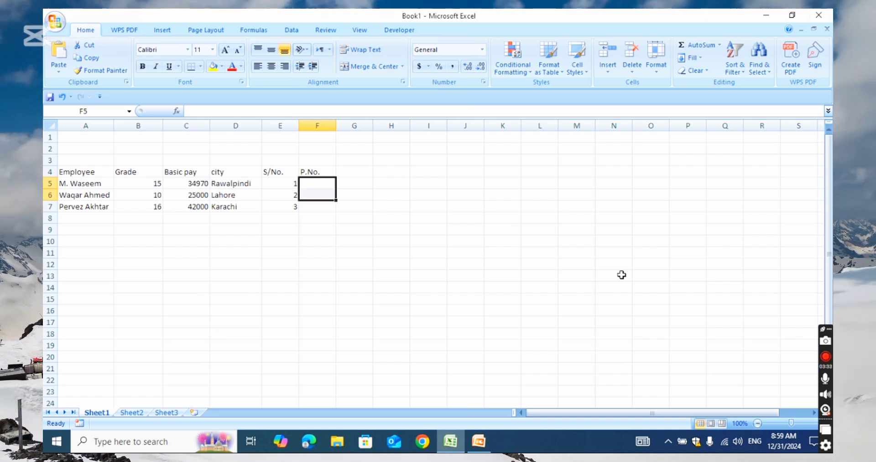
# Step: Fill the P.No. column F5:F7 with 7210, 7211 and 7212
pyautogui.write('72')
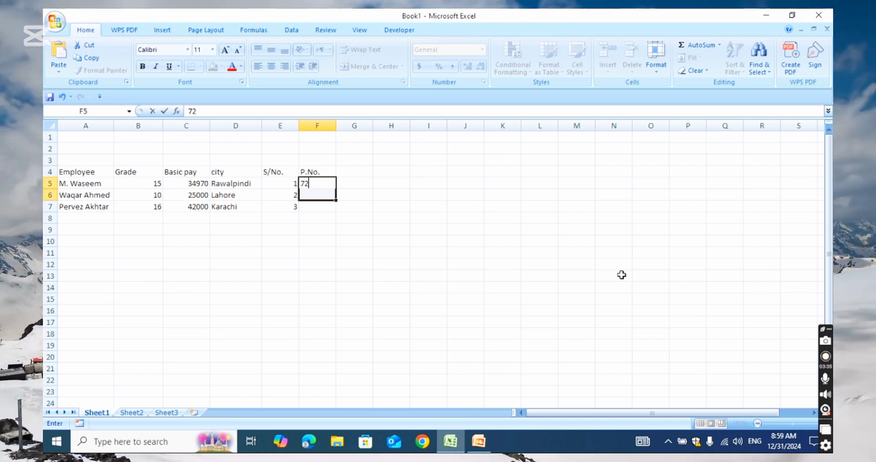
pyautogui.write('1')
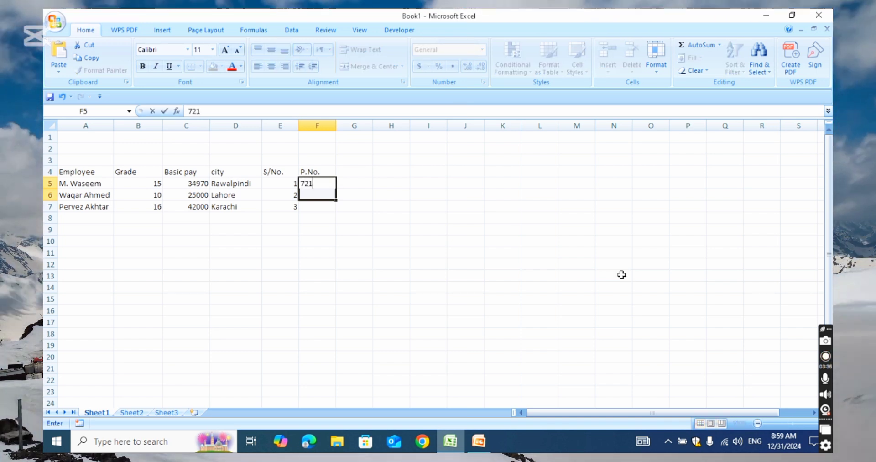
pyautogui.write('1')
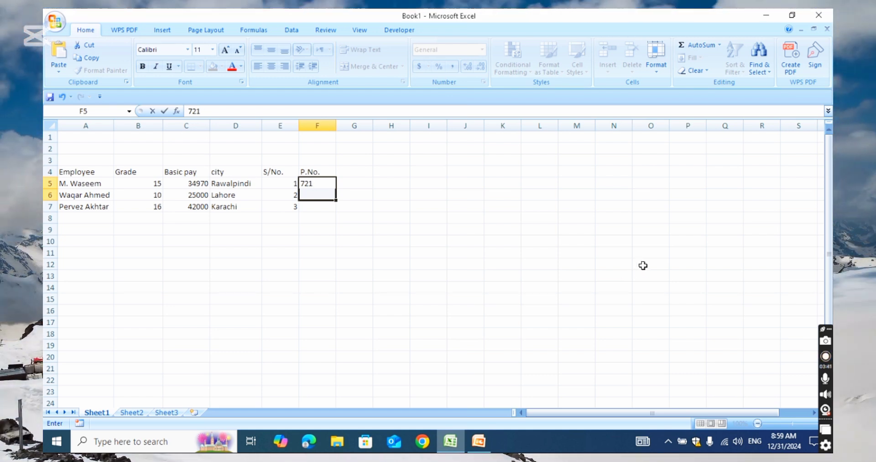
pyautogui.moveTo(502, 322); pyautogui.dragTo(453, 287)
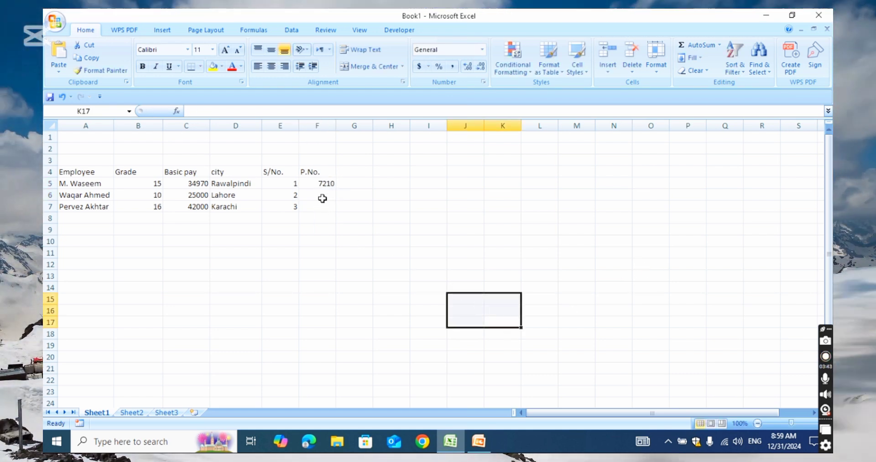
pyautogui.moveTo(322, 195); pyautogui.dragTo(354, 195)
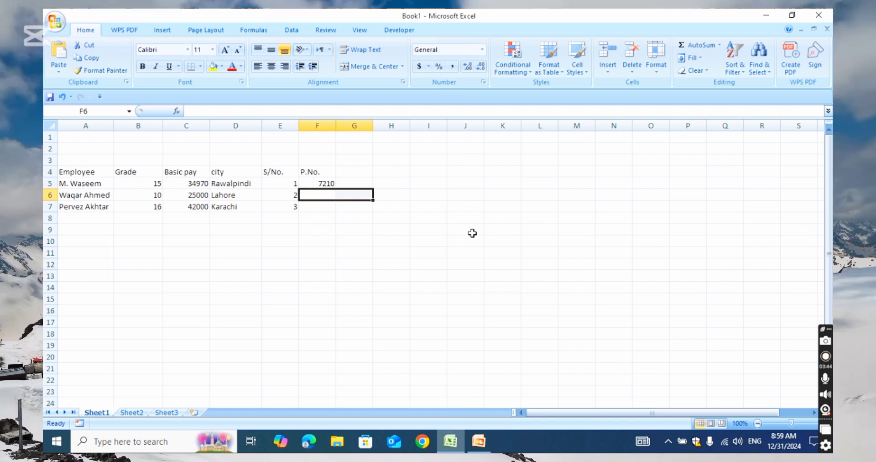
pyautogui.write('72')
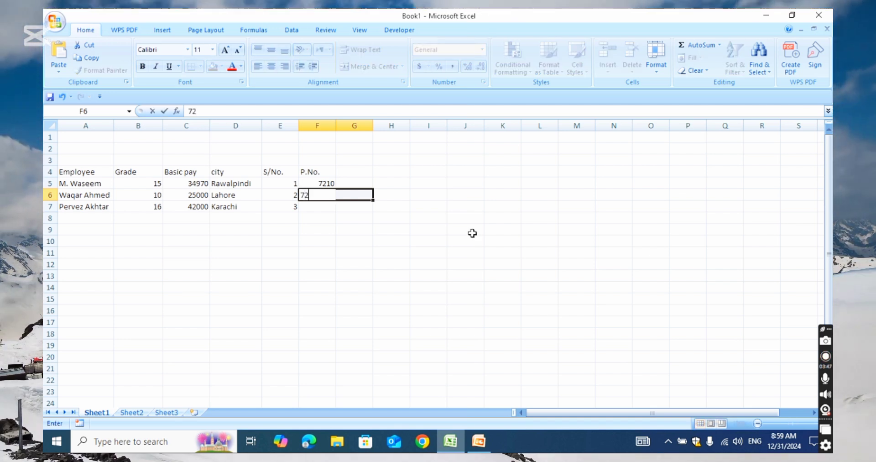
pyautogui.write('11')
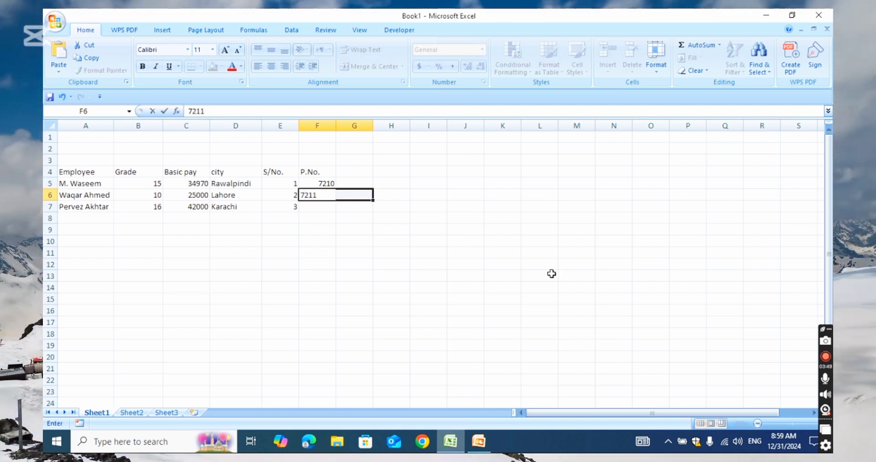
pyautogui.press('Return')
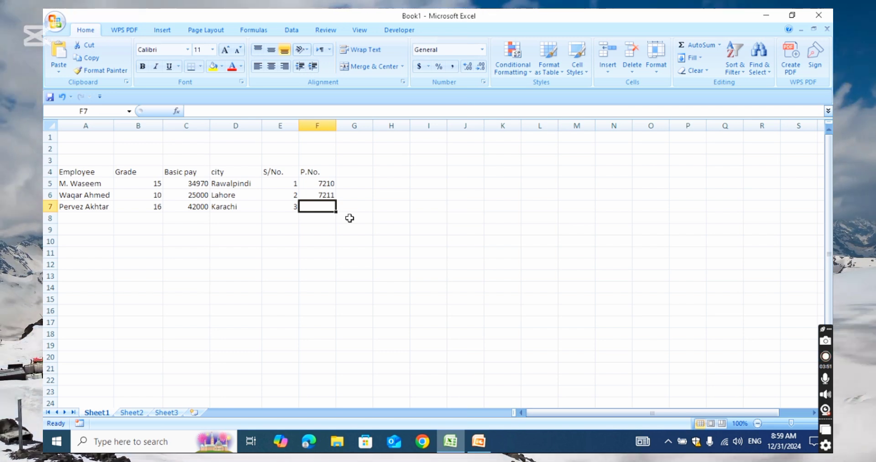
pyautogui.write('72')
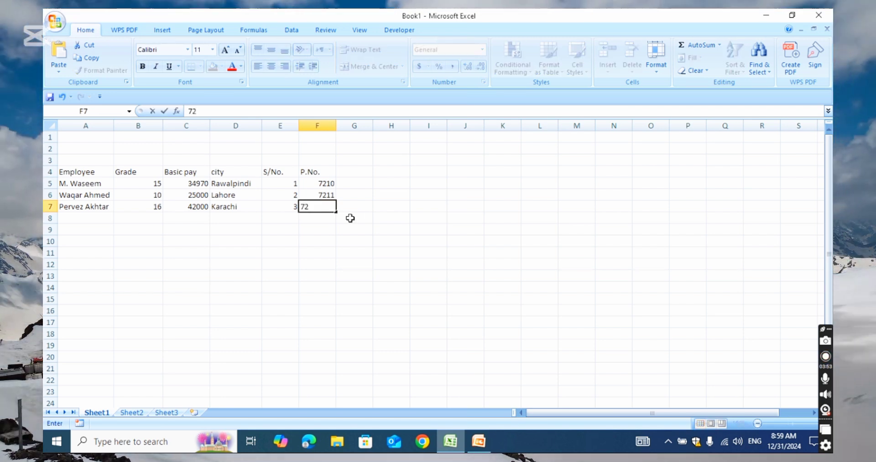
pyautogui.write('12')
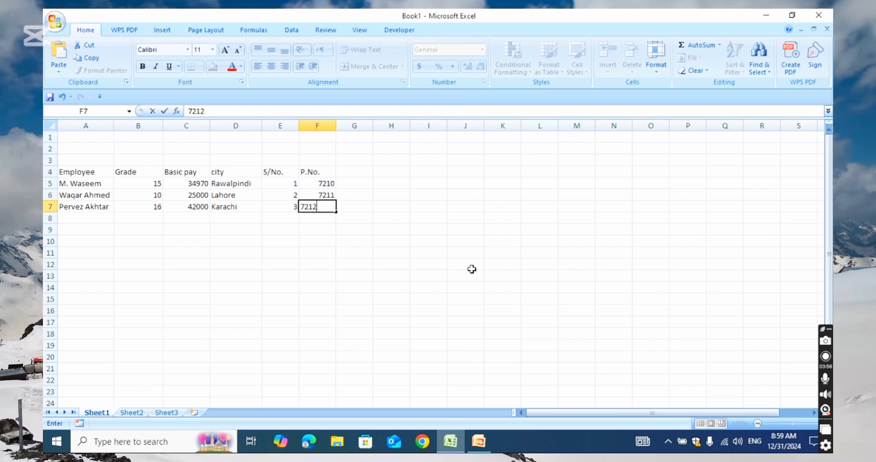
pyautogui.moveTo(383, 311); pyautogui.dragTo(379, 299)
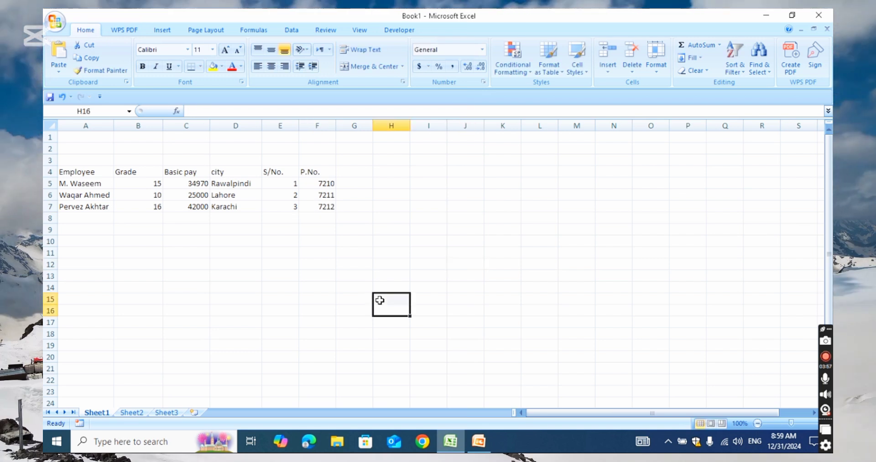
pyautogui.moveTo(282, 173); pyautogui.dragTo(288, 206)
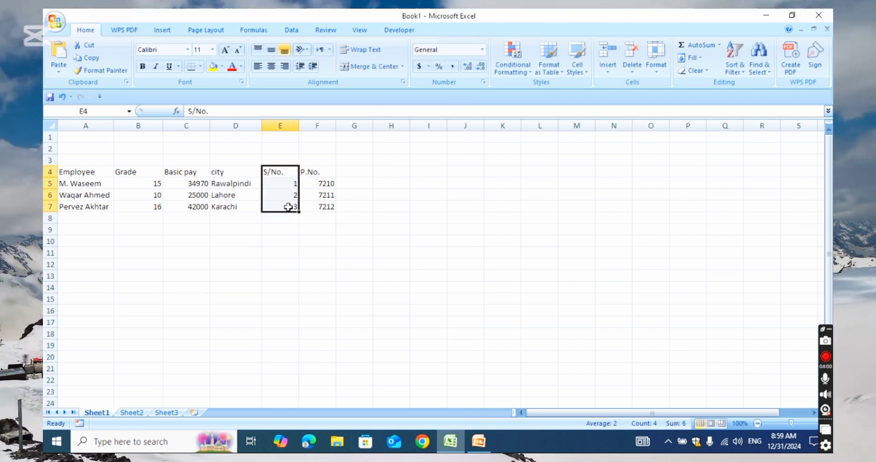
pyautogui.moveTo(88, 173); pyautogui.dragTo(98, 208)
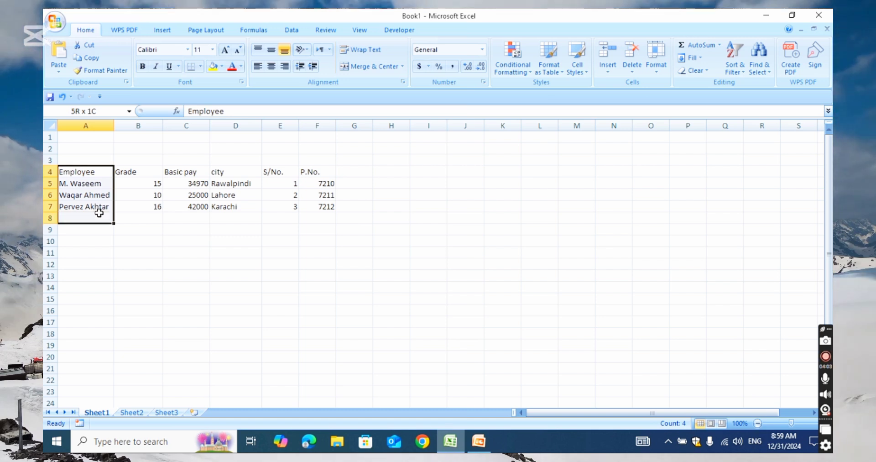
pyautogui.click(276, 238)
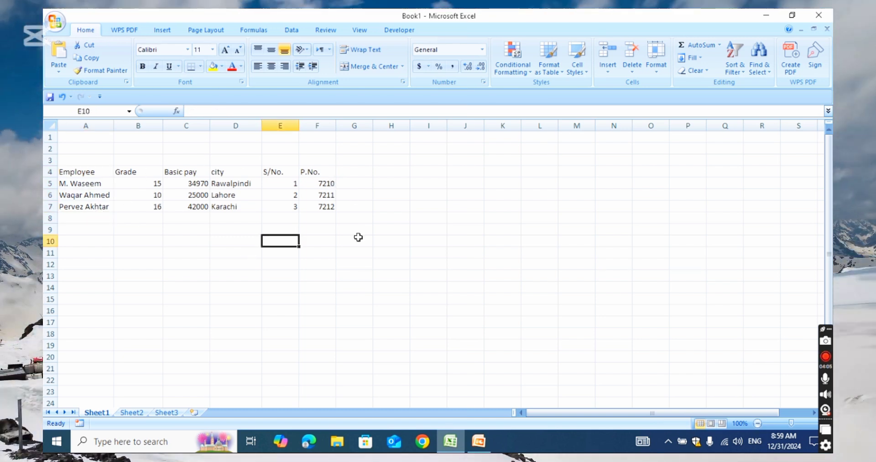
pyautogui.click(352, 284)
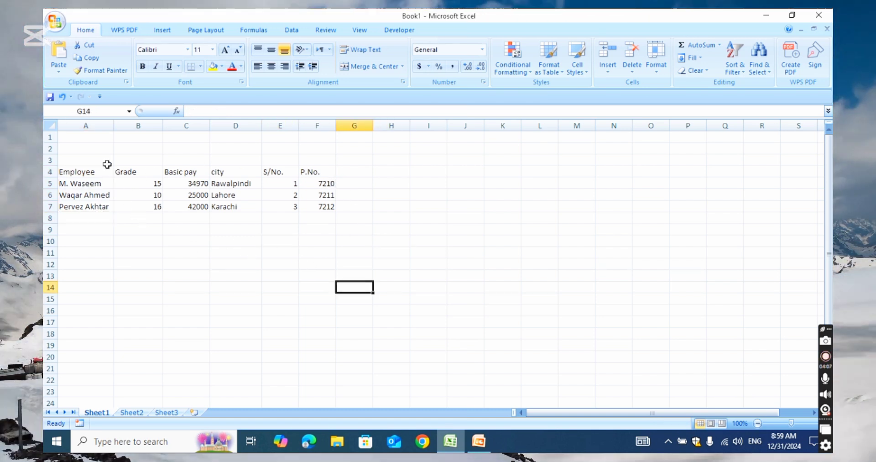
pyautogui.click(218, 264)
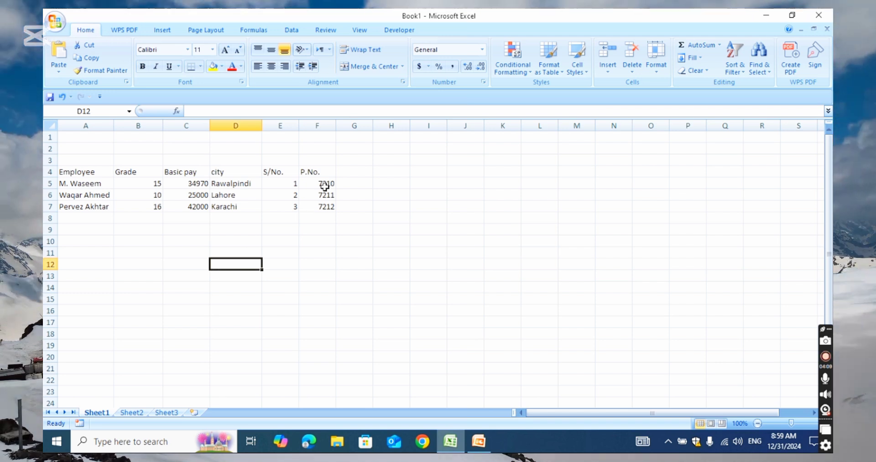
pyautogui.click(287, 161)
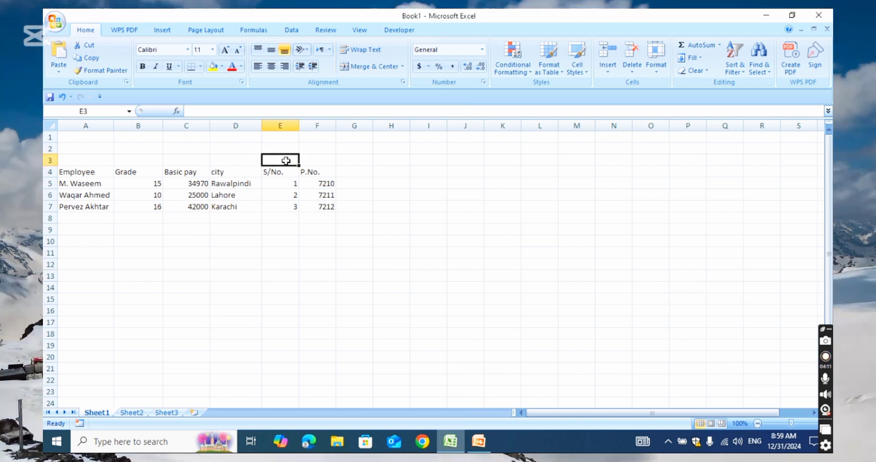
# Step: Put 1 above S/No. in E3 and 2 above Employee in A3
pyautogui.write('11')
pyautogui.click(295, 269)
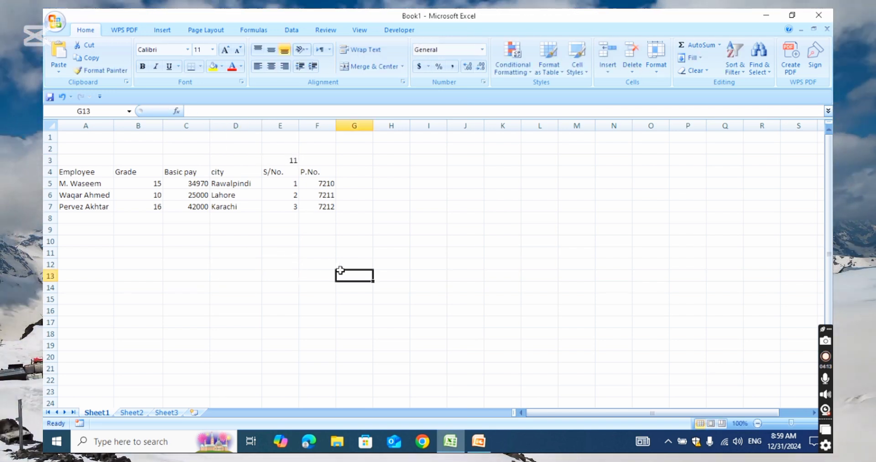
pyautogui.write('1')
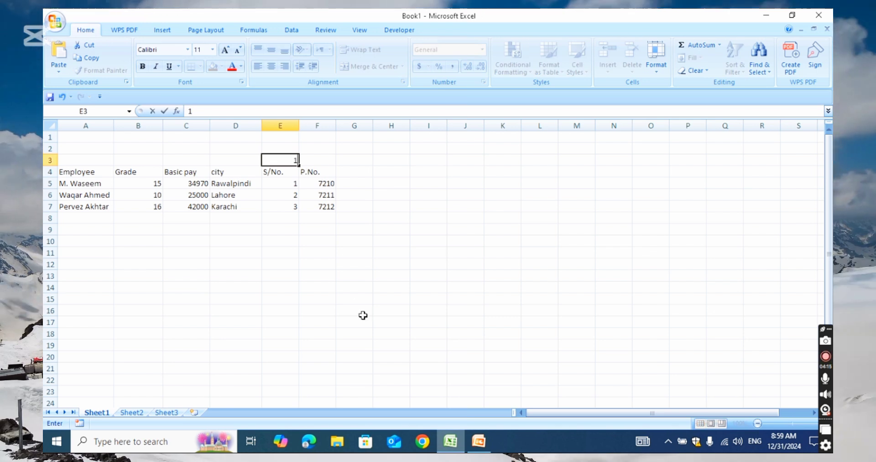
pyautogui.click(363, 312)
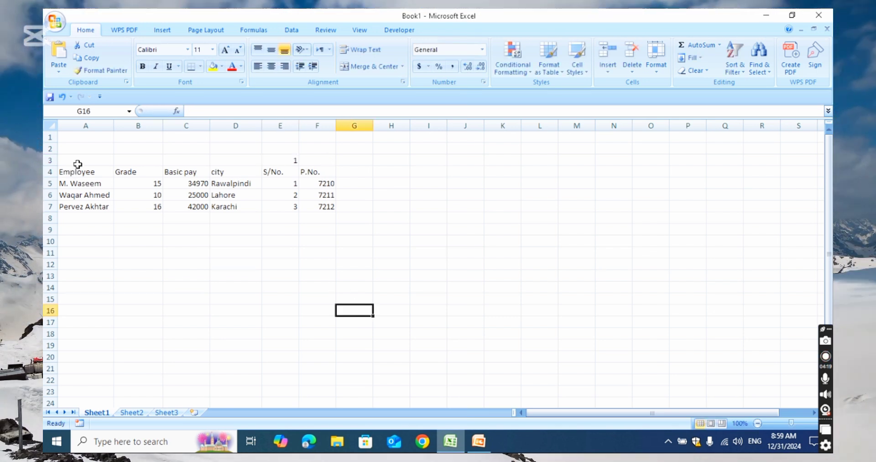
pyautogui.write('2')
pyautogui.click(191, 300)
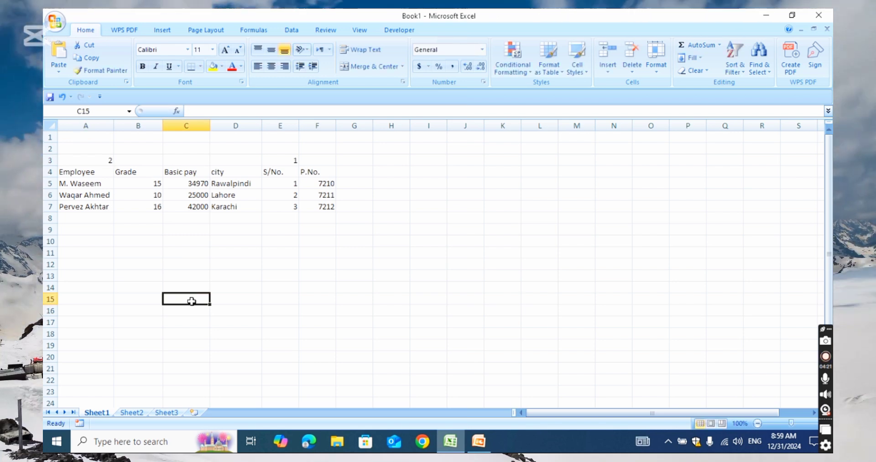
# Step: Number the remaining columns in row 3: F3=3, B3=4, C3=5, D3=6
pyautogui.click(385, 154)
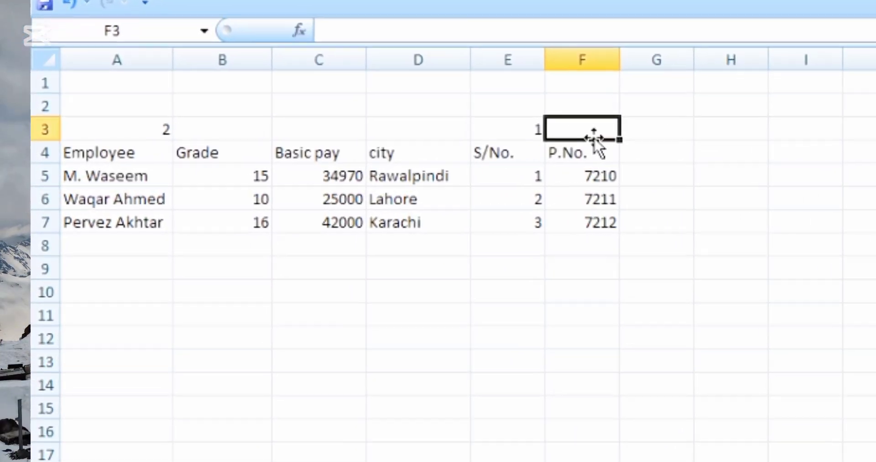
pyautogui.write('3')
pyautogui.click(653, 331)
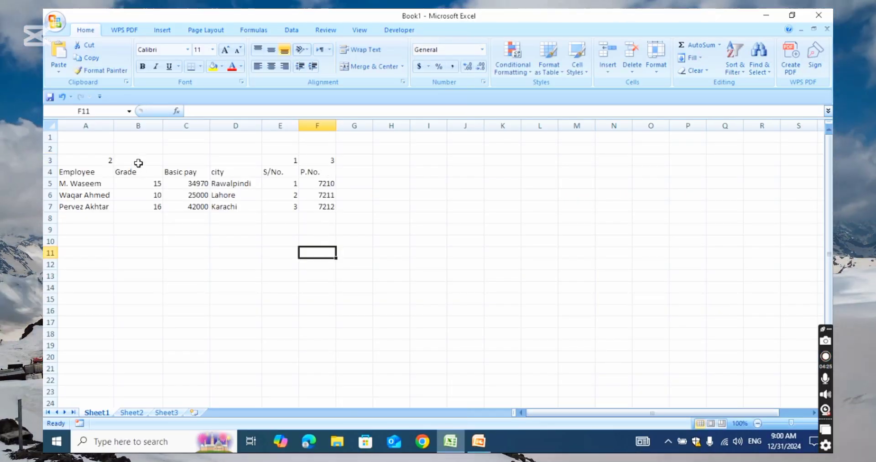
pyautogui.click(138, 163)
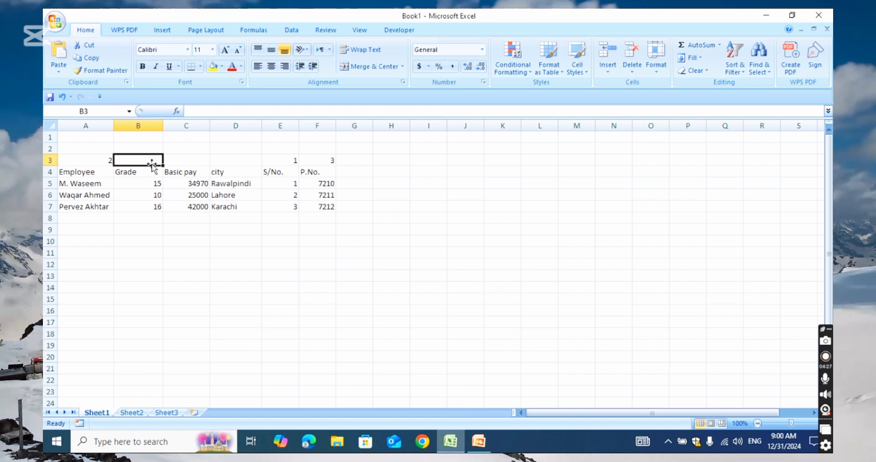
pyautogui.write('4')
pyautogui.click(176, 250)
pyautogui.click(186, 164)
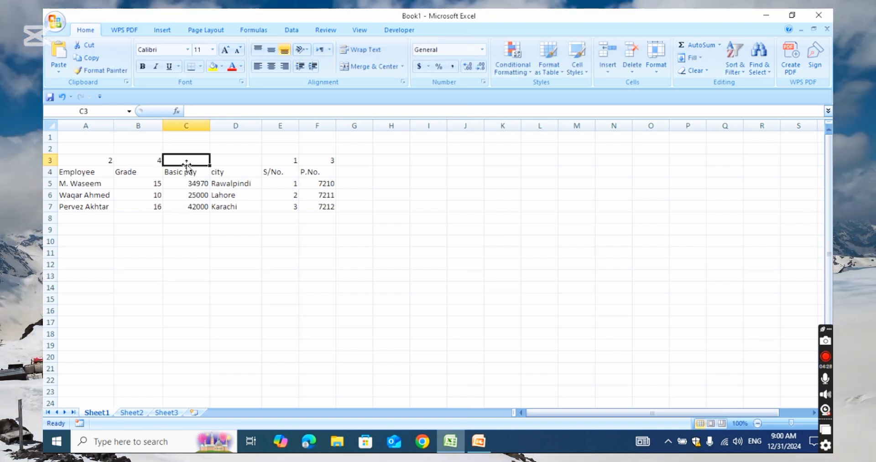
pyautogui.click(228, 289)
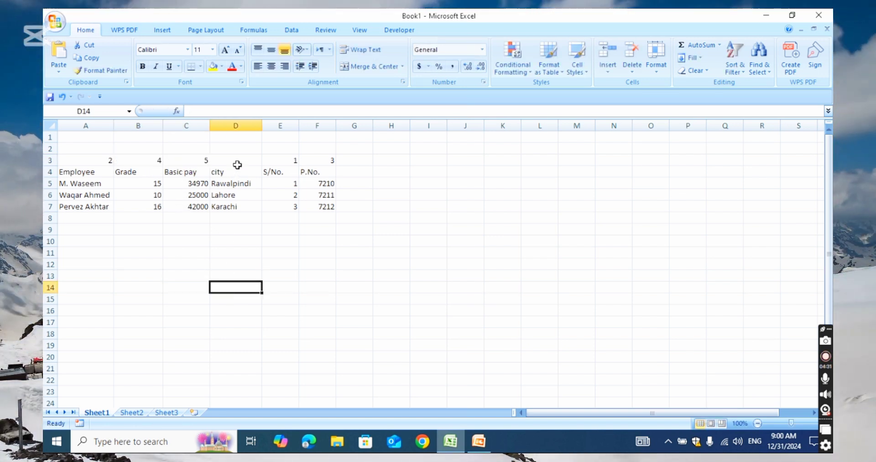
pyautogui.write('6')
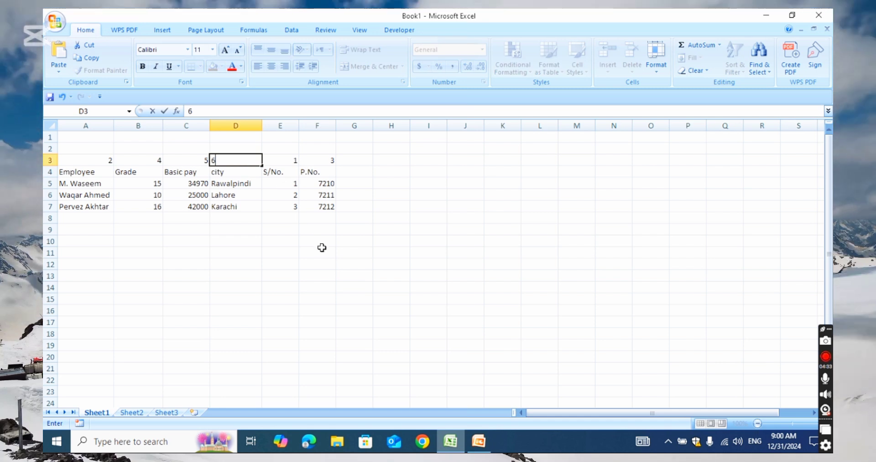
pyautogui.click(324, 251)
# Step: Select A3:F7 including the helper number row and show the Data tab
pyautogui.moveTo(109, 161); pyautogui.dragTo(317, 213)
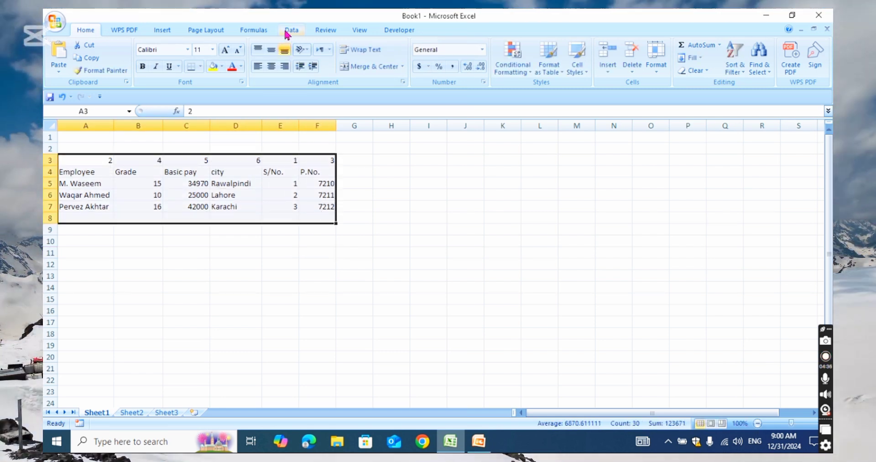
pyautogui.click(290, 31)
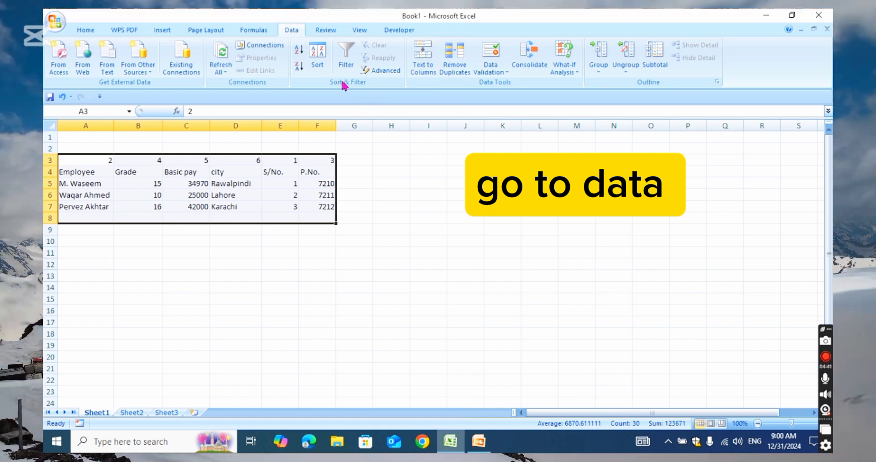
# Step: Open the Sort dialog and set its orientation to sort left to right
pyautogui.click(317, 54)
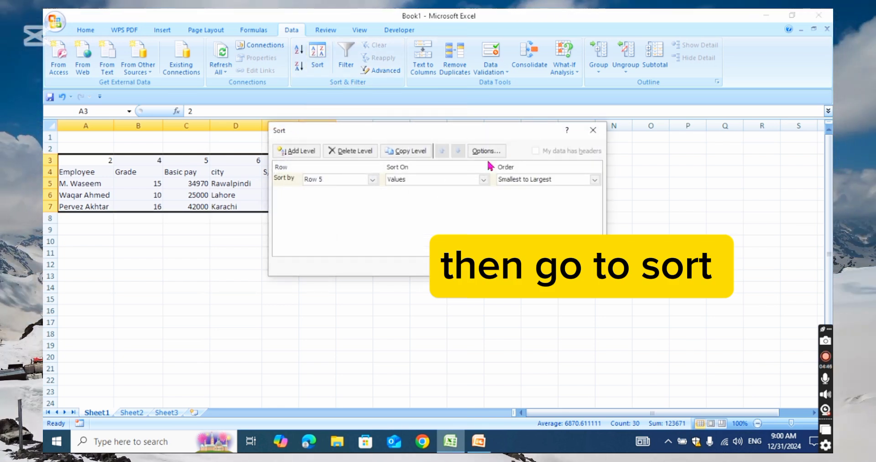
pyautogui.click(486, 151)
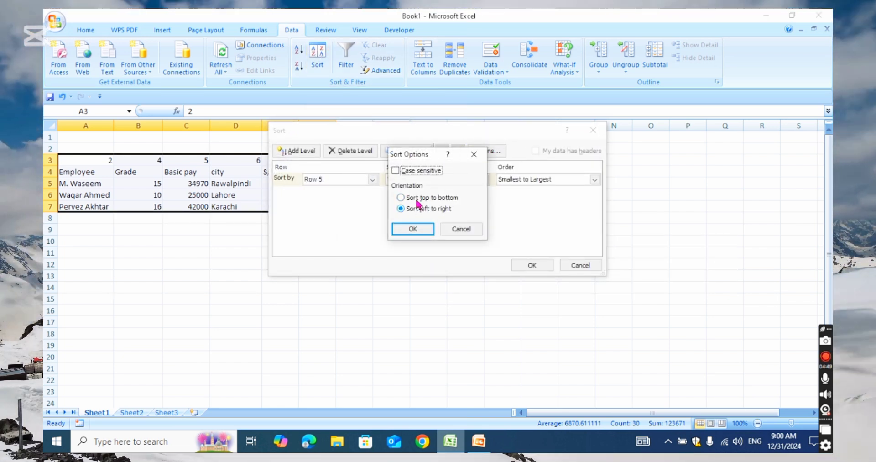
pyautogui.click(413, 229)
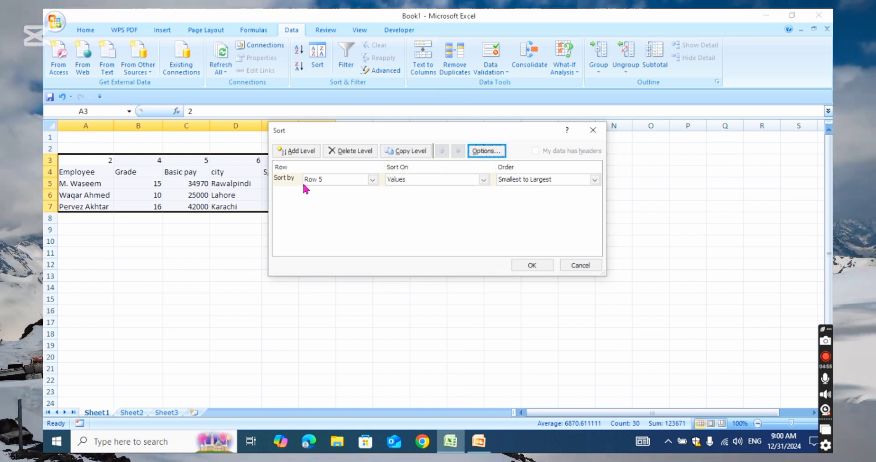
pyautogui.moveTo(380, 134); pyautogui.dragTo(432, 235)
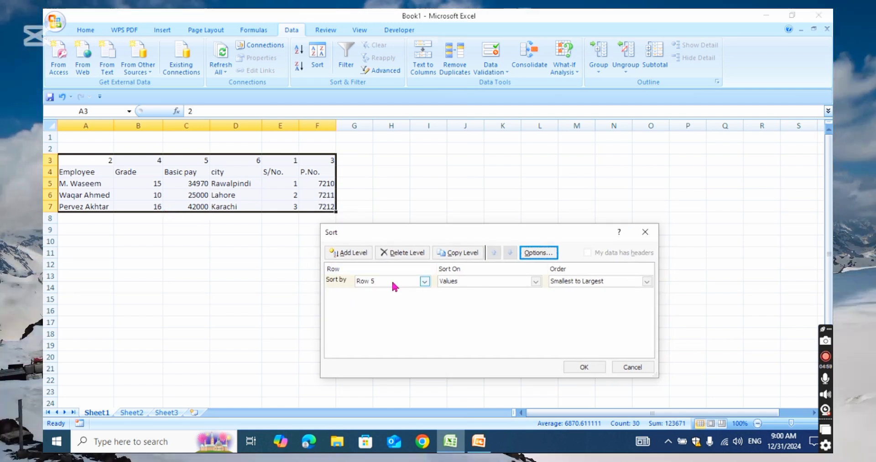
# Step: Sort by Row 3 on cell values, smallest to largest
pyautogui.click(424, 281)
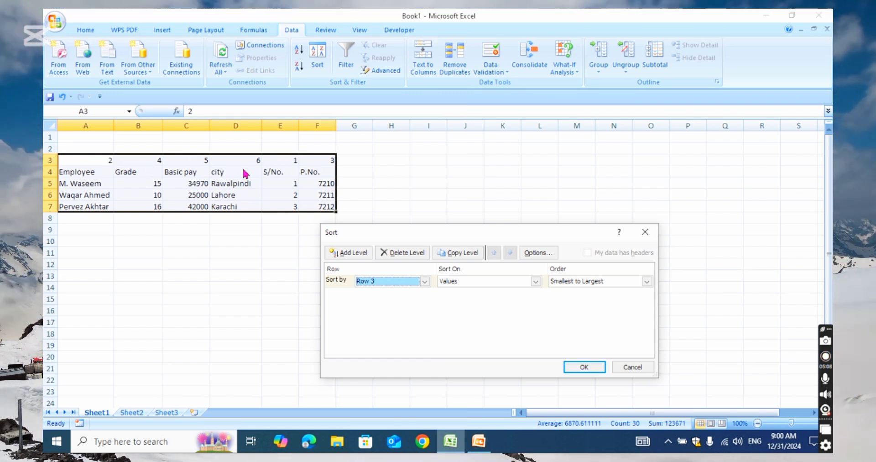
pyautogui.click(464, 282)
pyautogui.click(499, 287)
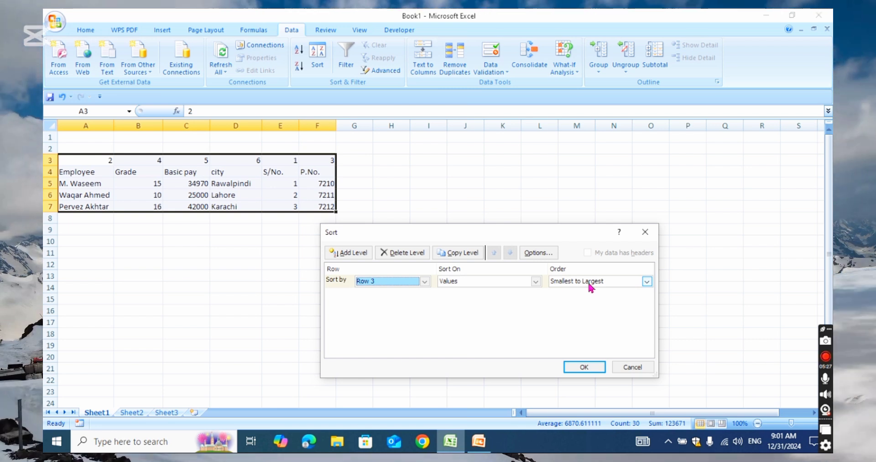
# Step: Apply the left-to-right sort so columns run S/No., Employee, P.No., Grade, Basic pay, city, then deselect
pyautogui.click(588, 369)
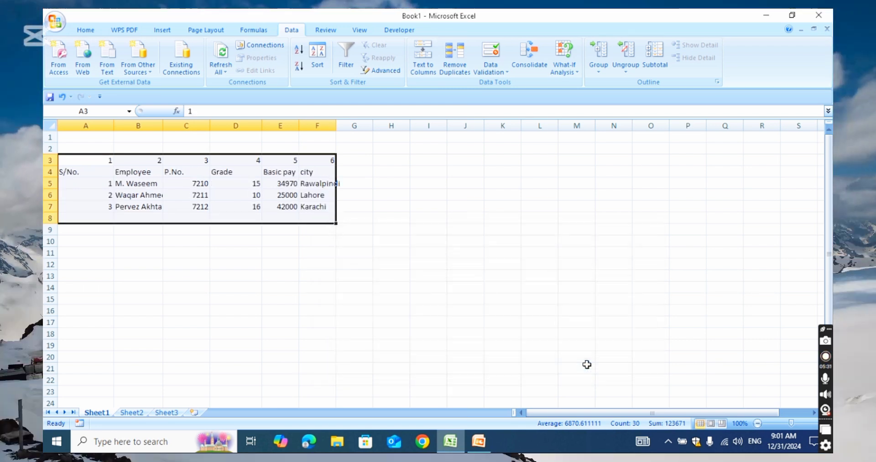
pyautogui.click(276, 278)
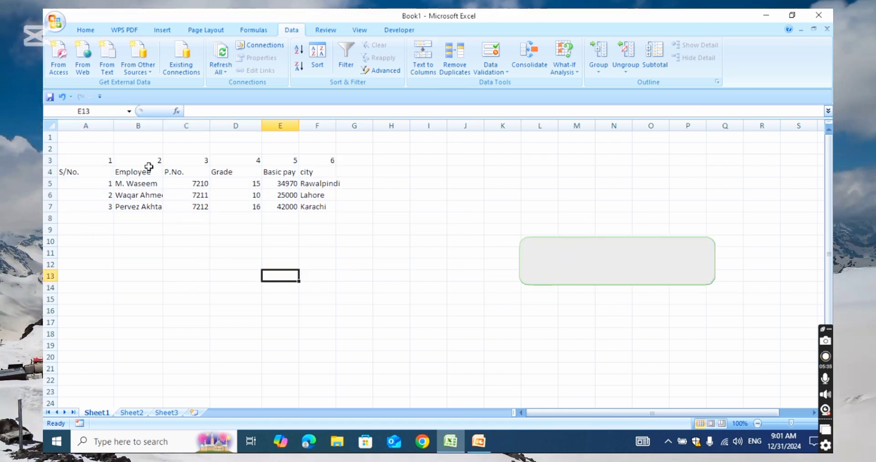